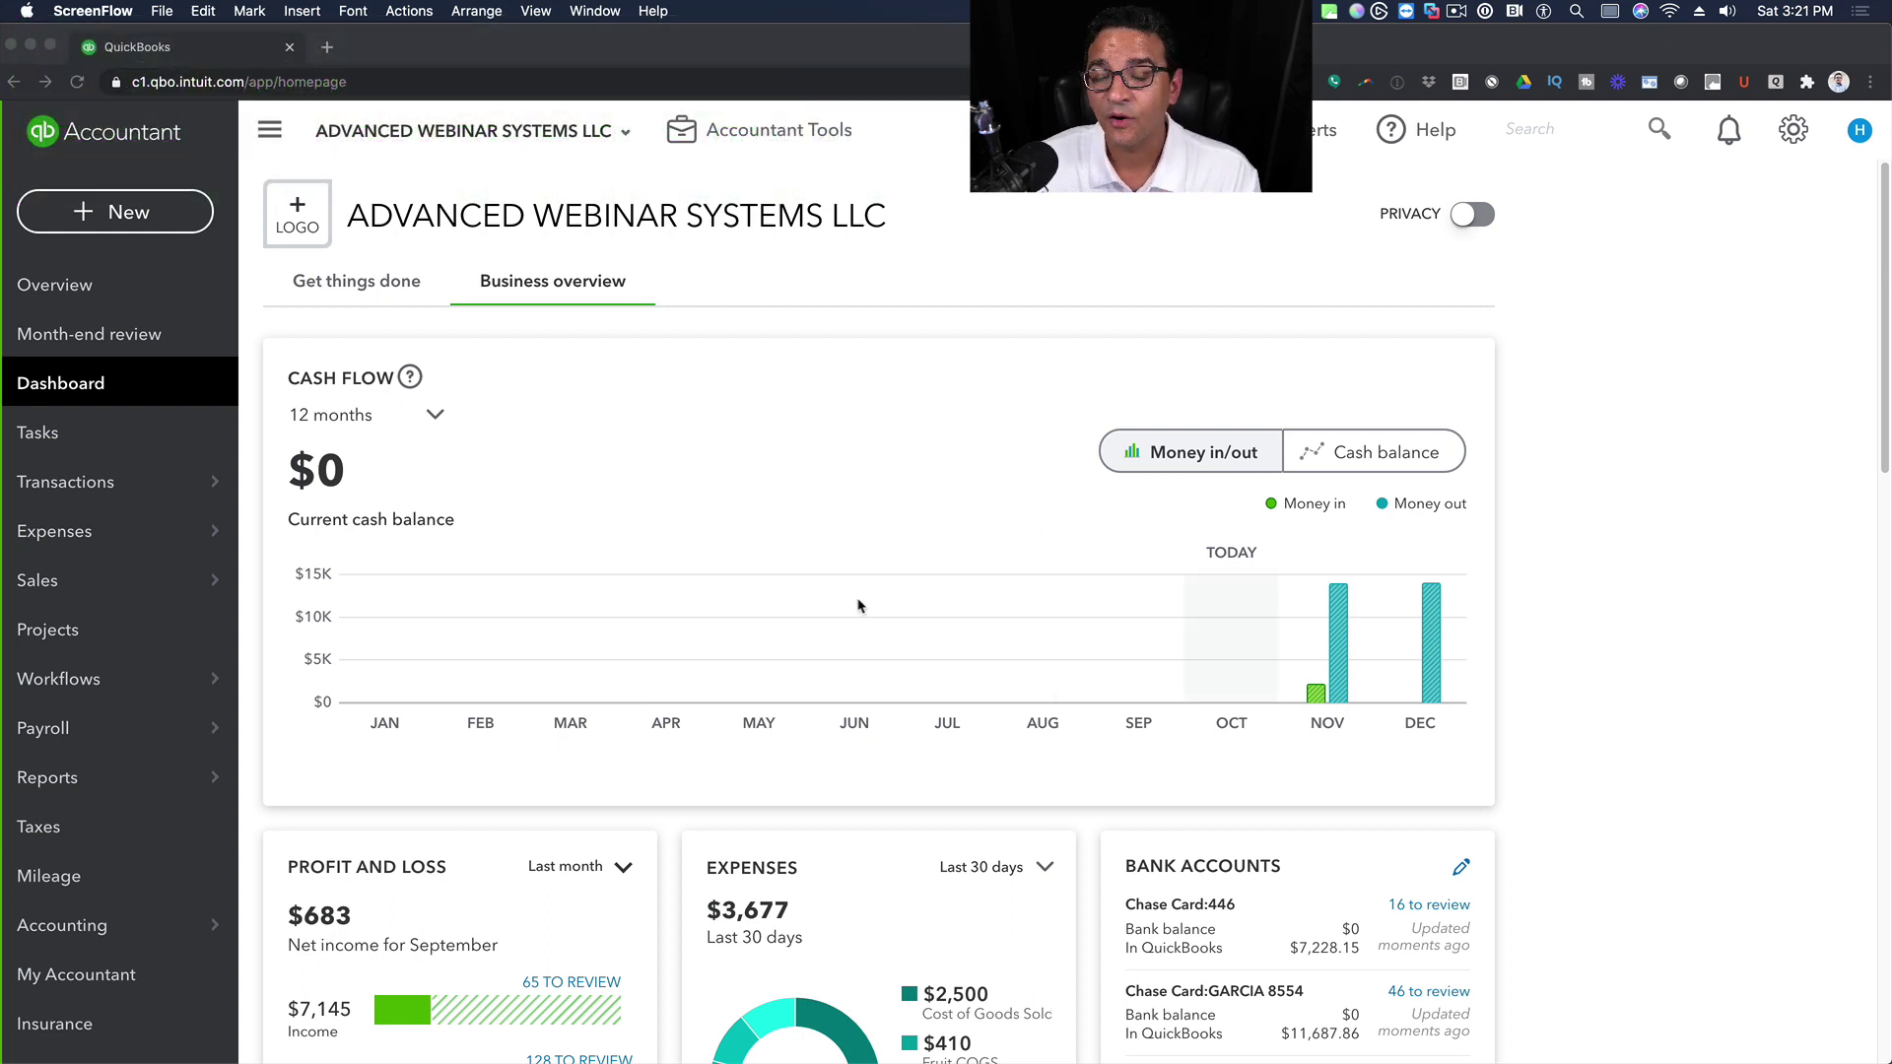
- Go to the Reports page from the left sidebar
{"action": "left_click", "coordinate": [40, 778]}
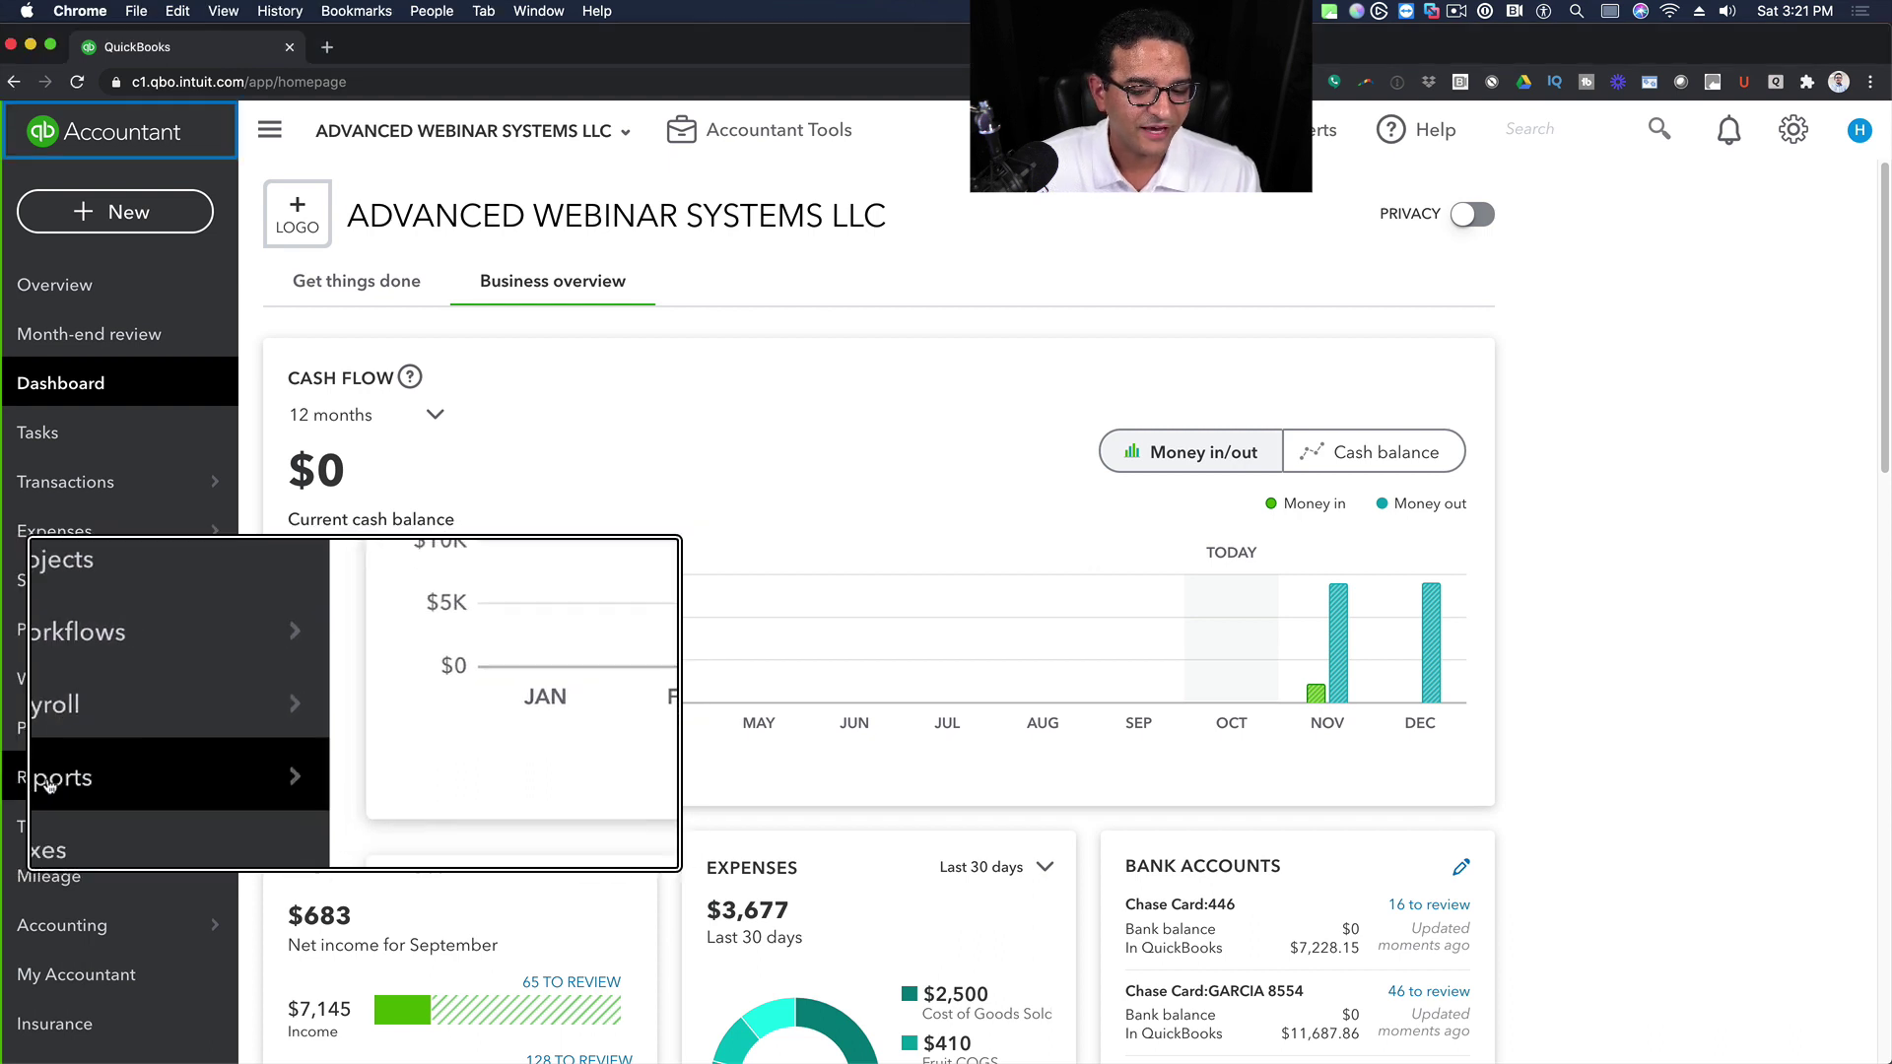
{"action": "mouse_move", "coordinate": [44, 783]}
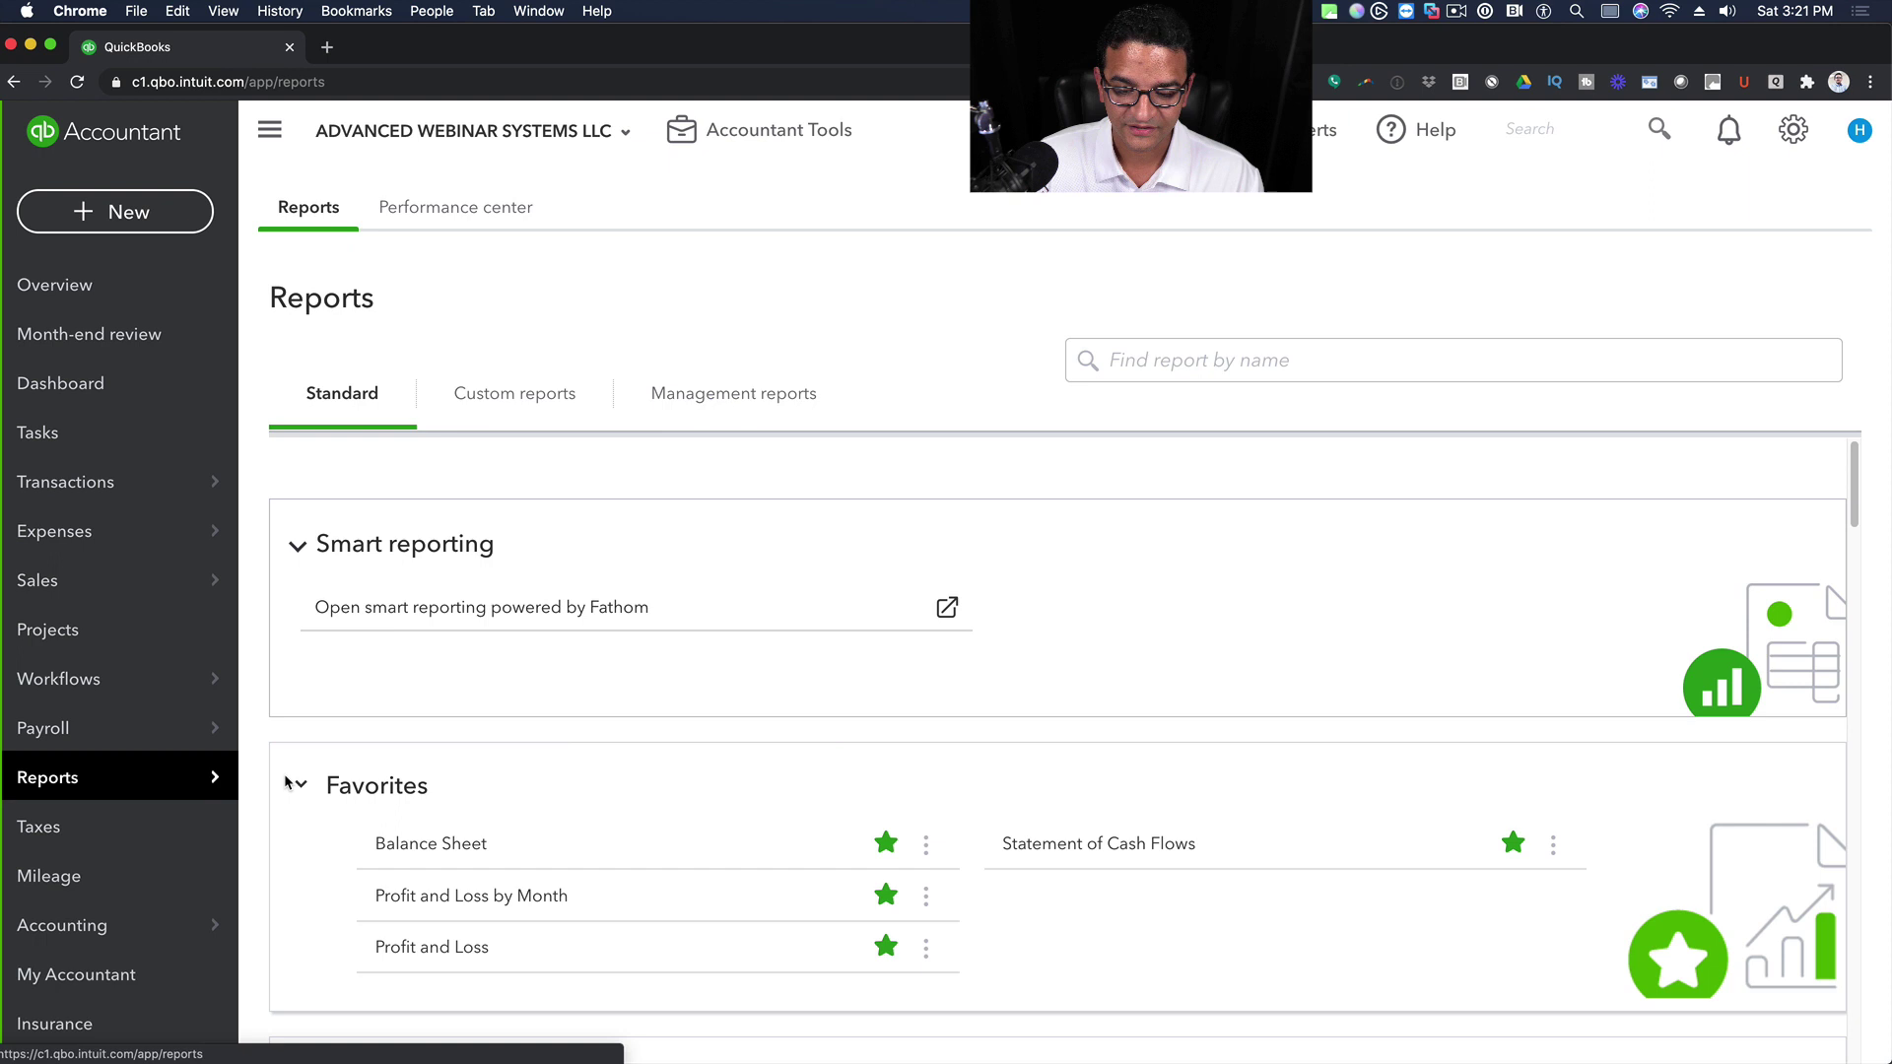
- Search reports for 'expense' and open Expenses by Vendor Summary
{"action": "left_click", "coordinate": [1224, 365]}
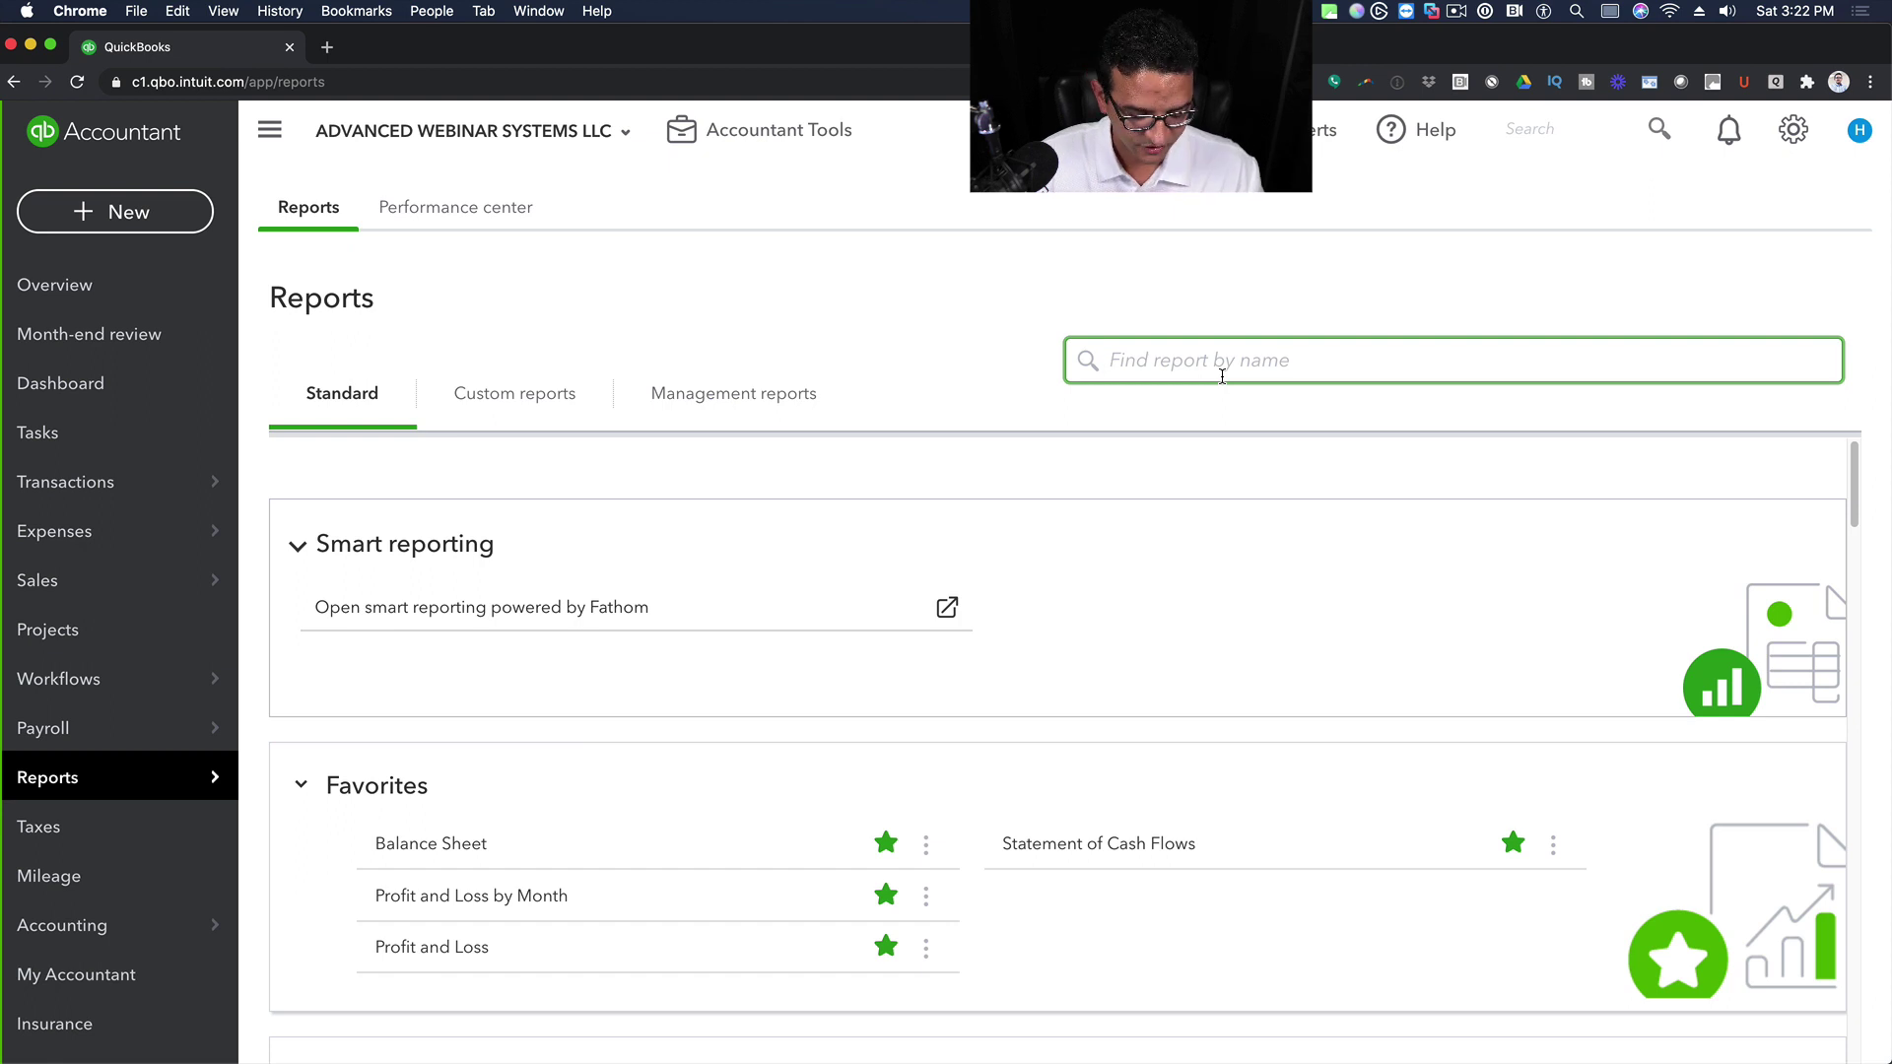
{"action": "type", "text": "expense"}
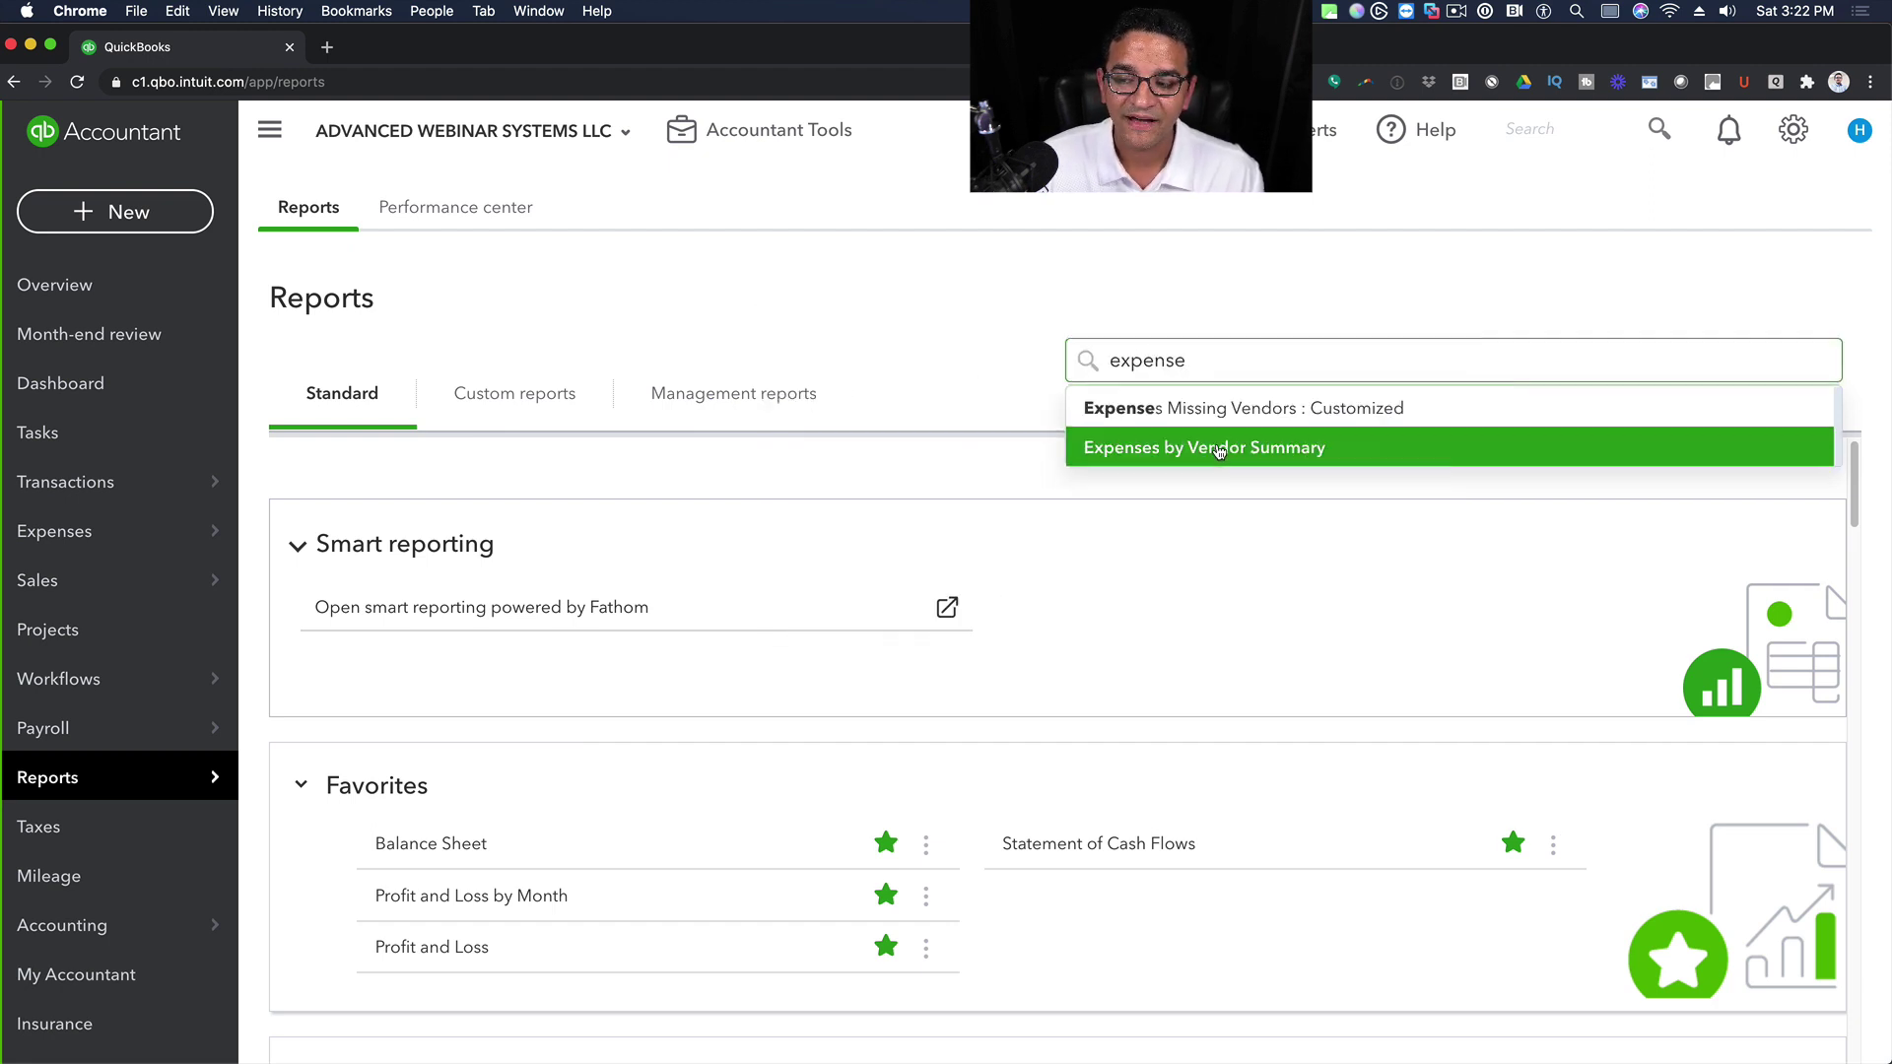
{"action": "left_click", "coordinate": [1204, 448]}
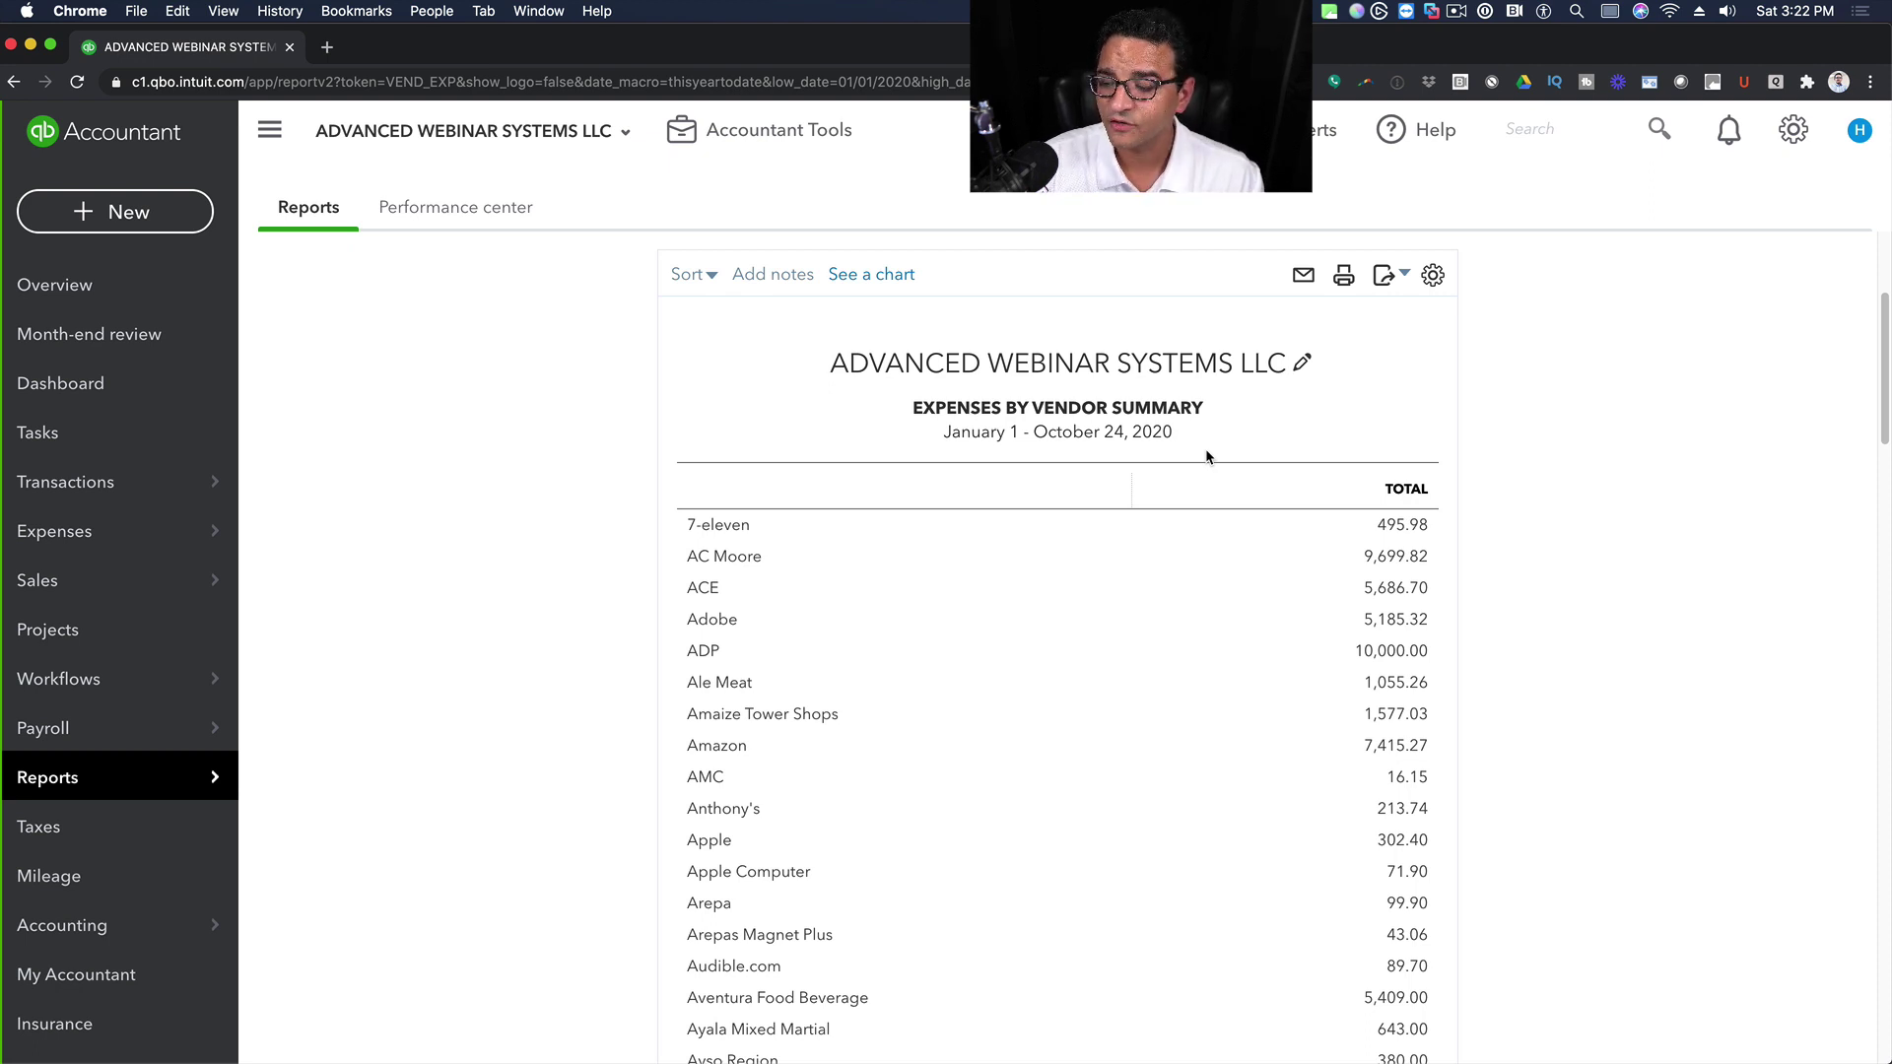
- Sort vendors by Total descending so Not Specified (56,935.53) leads, ahead of QuickBooks
{"action": "scroll", "coordinate": [1474, 606], "scroll_direction": "down", "scroll_amount": 4}
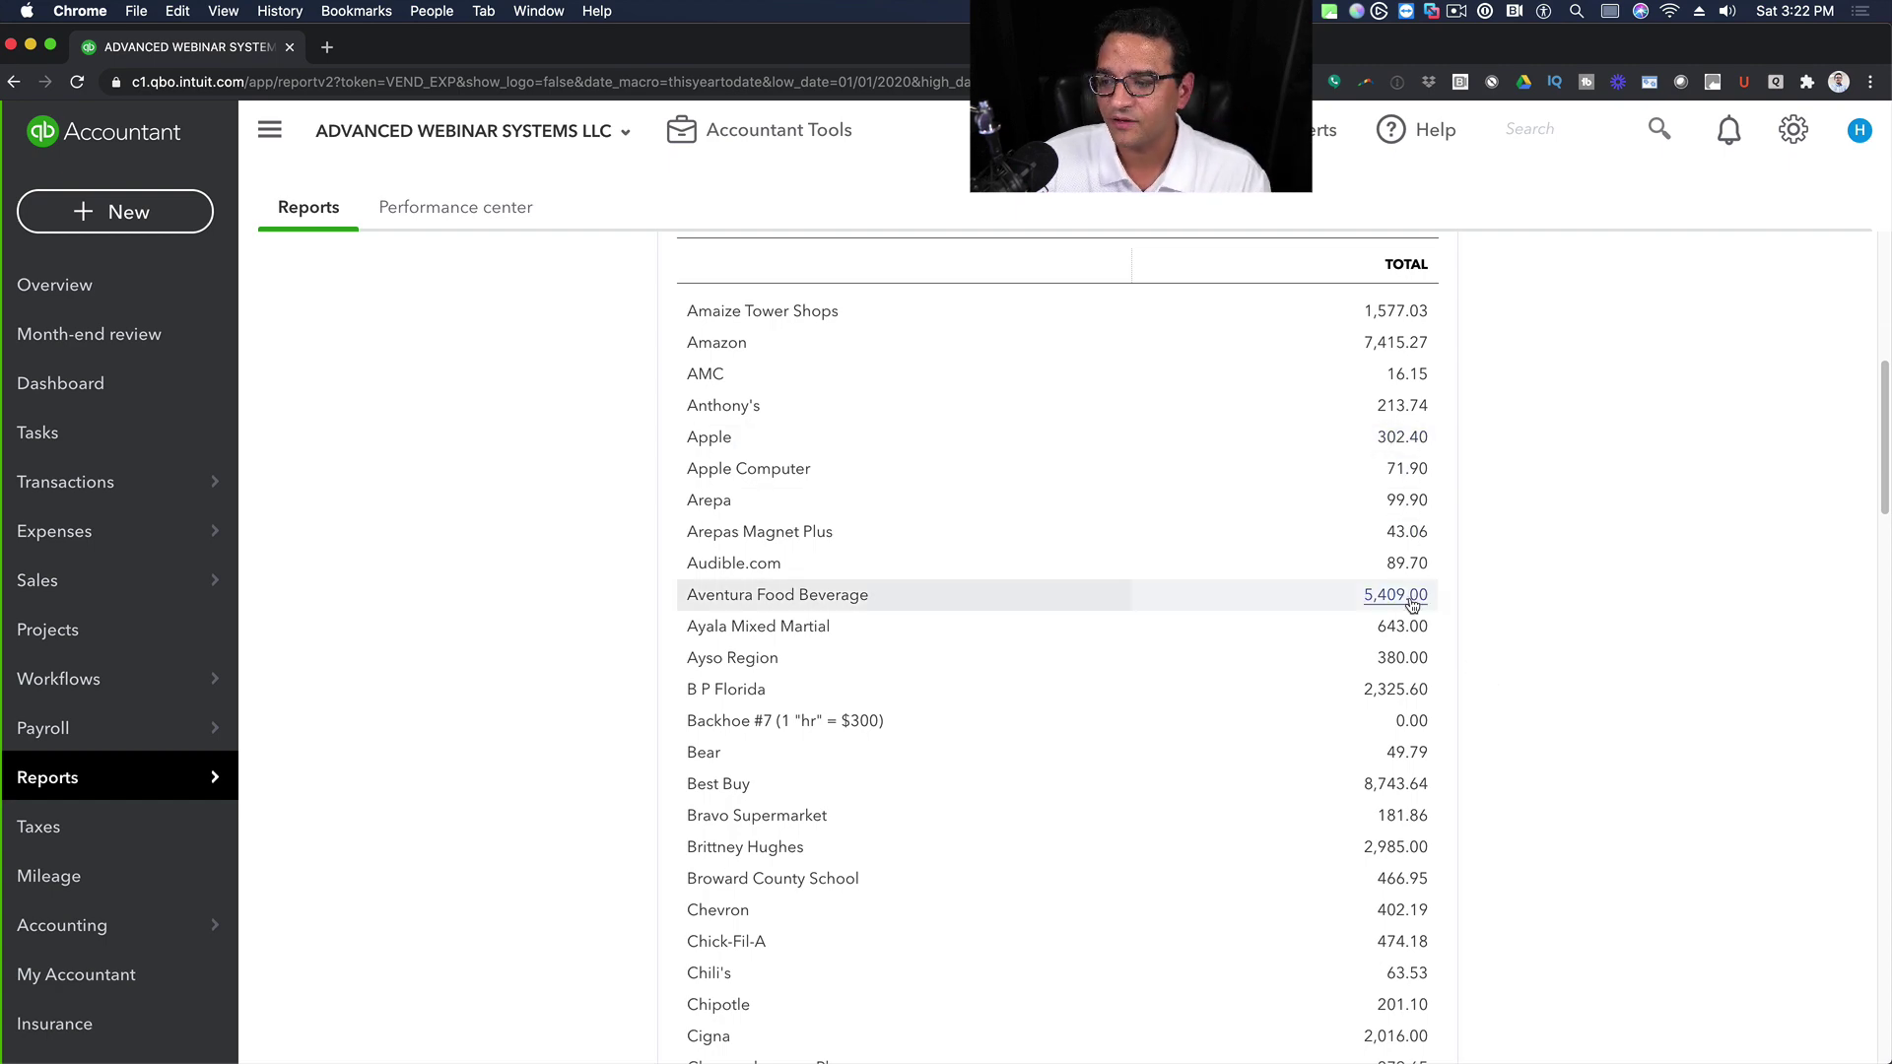
{"action": "scroll", "coordinate": [1414, 641], "scroll_direction": "up", "scroll_amount": 3}
{"action": "scroll", "coordinate": [1416, 665], "scroll_direction": "down", "scroll_amount": 6}
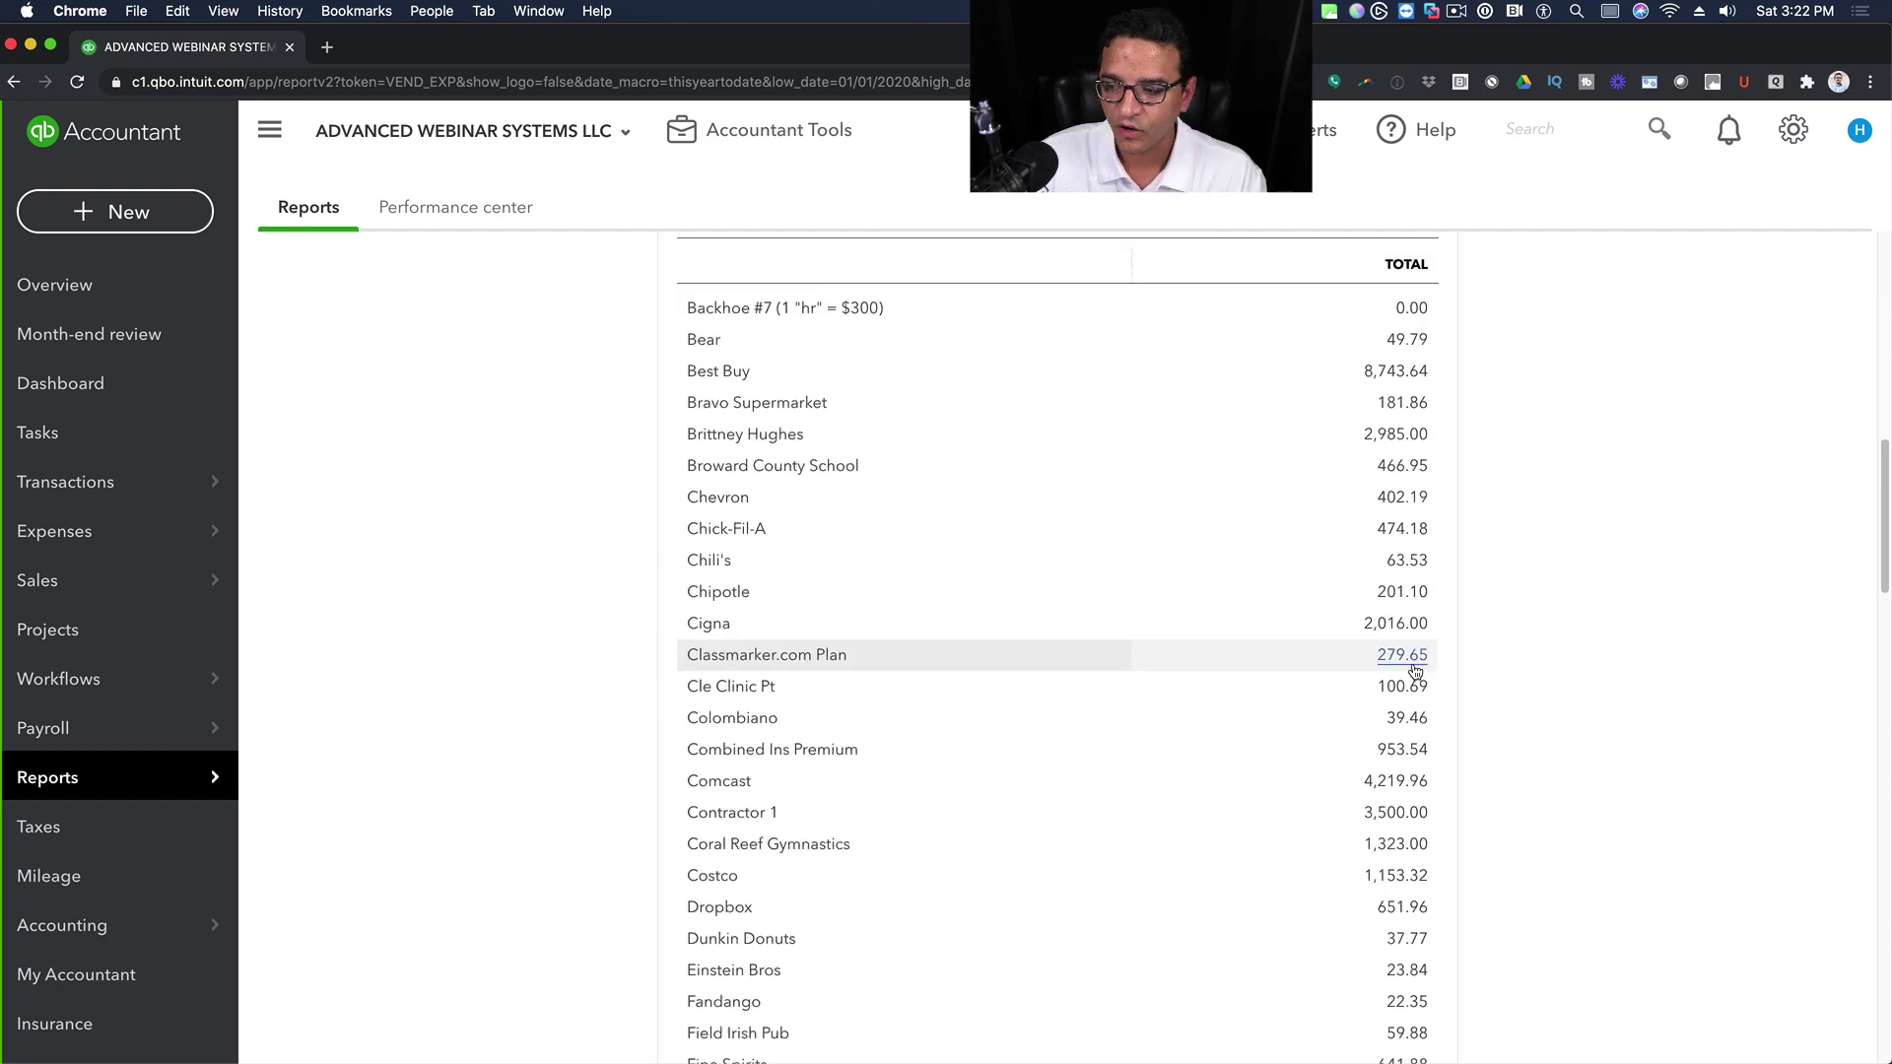
{"action": "scroll", "coordinate": [1415, 671], "scroll_direction": "down", "scroll_amount": 7}
{"action": "scroll", "coordinate": [1424, 661], "scroll_direction": "up", "scroll_amount": 12}
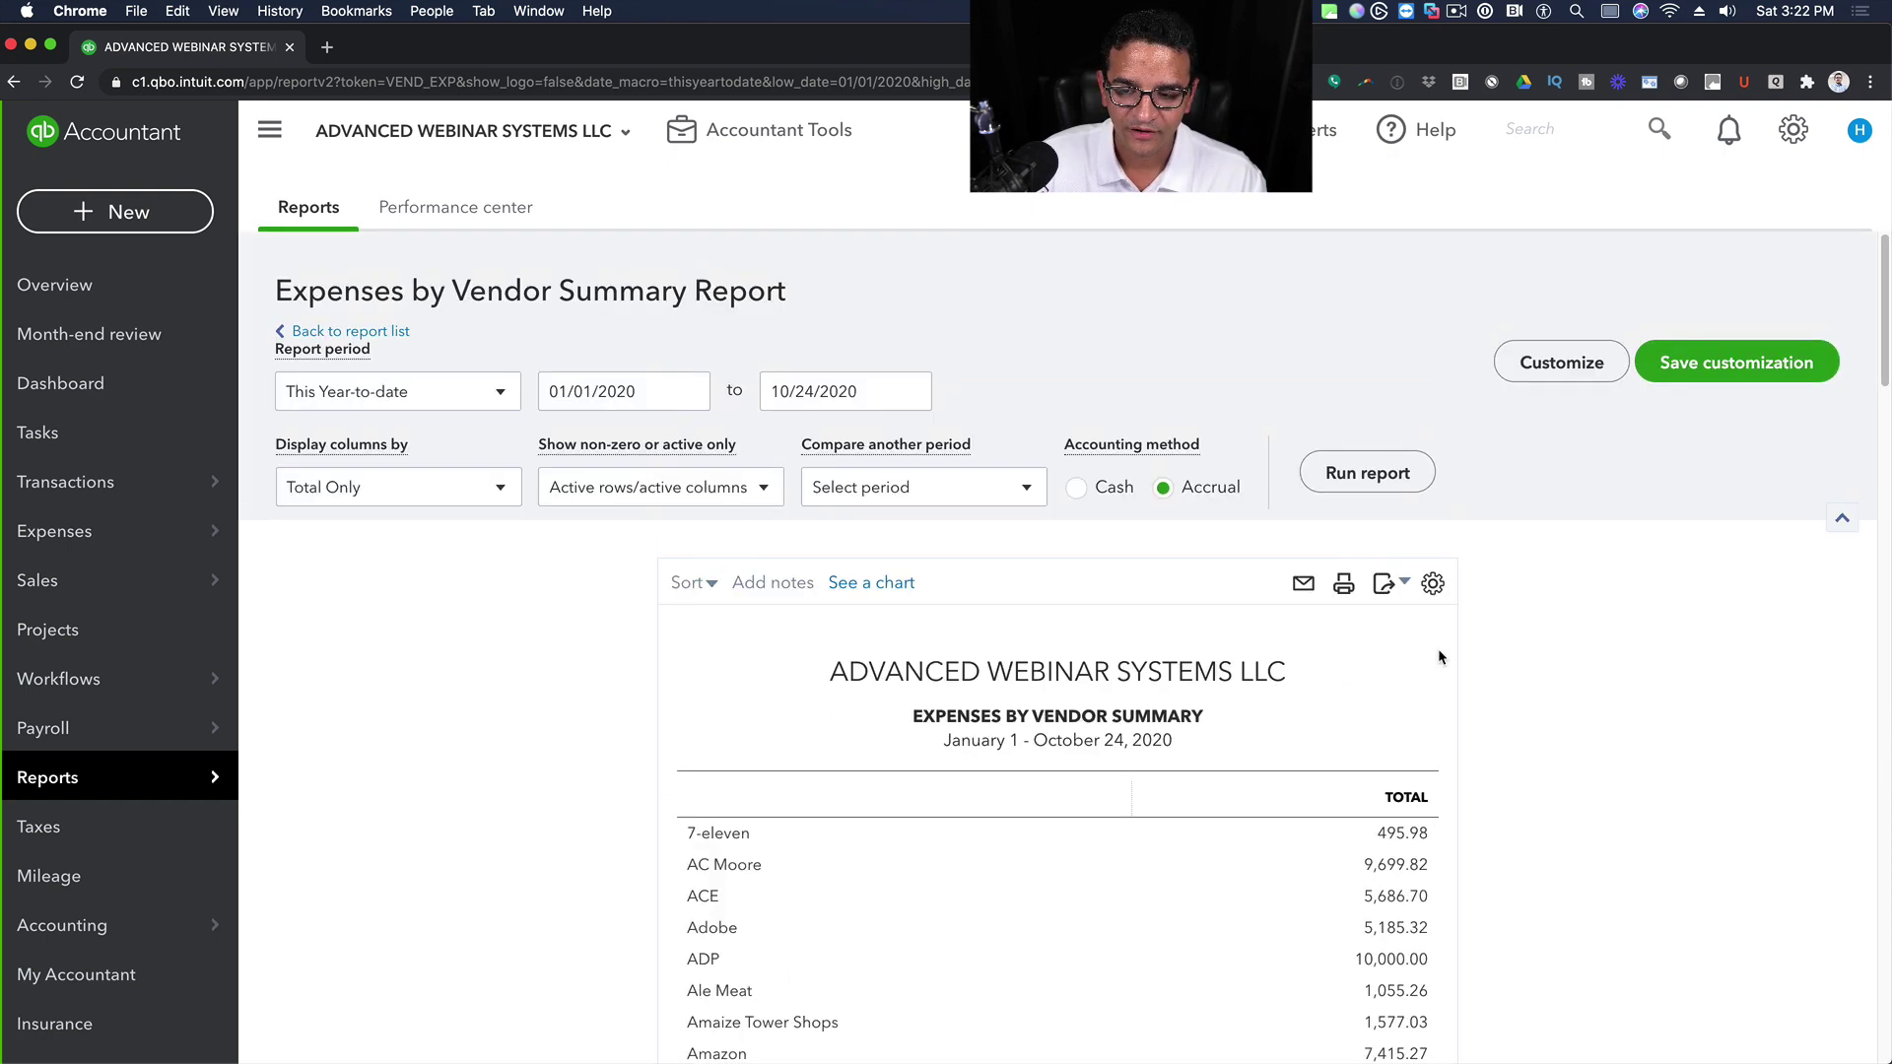
{"action": "left_click", "coordinate": [690, 582]}
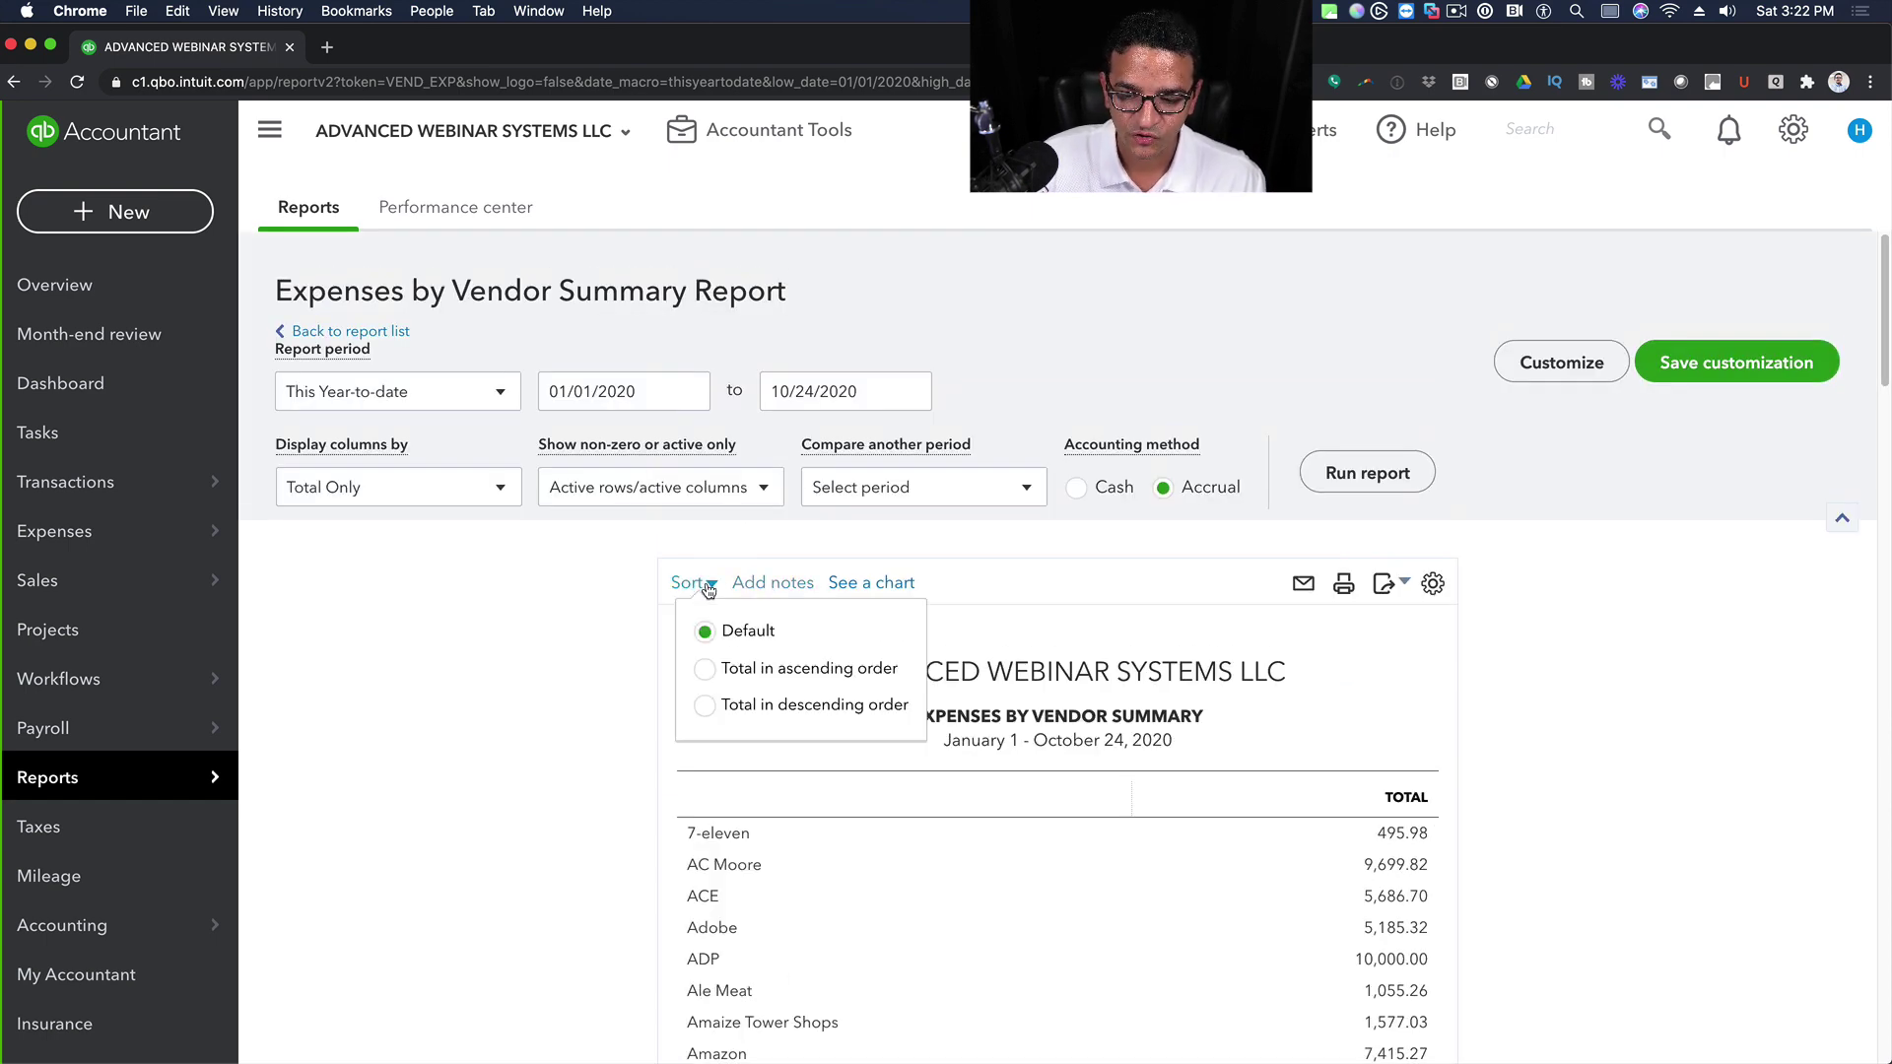
{"action": "left_click", "coordinate": [704, 705]}
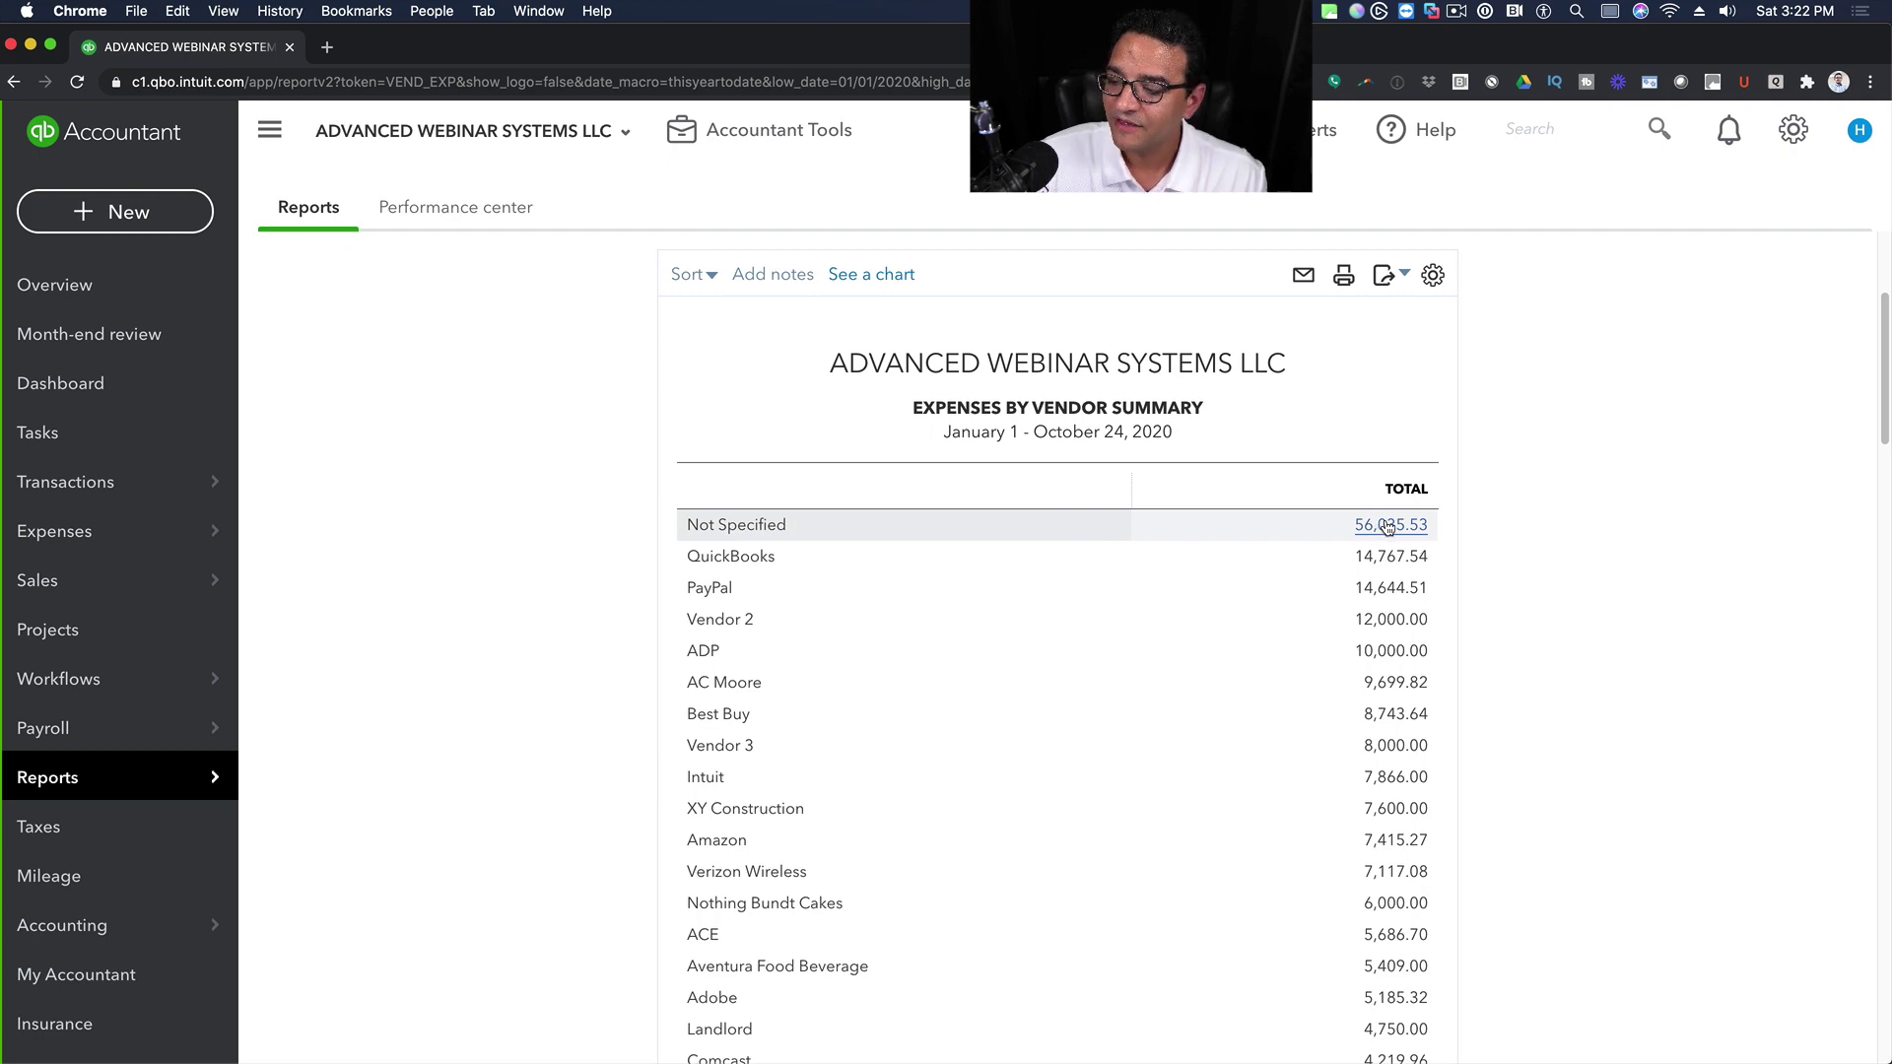
- Drill into the Not Specified total of 56,935.53 to list its individual expense transactions
{"action": "left_click", "coordinate": [1380, 526]}
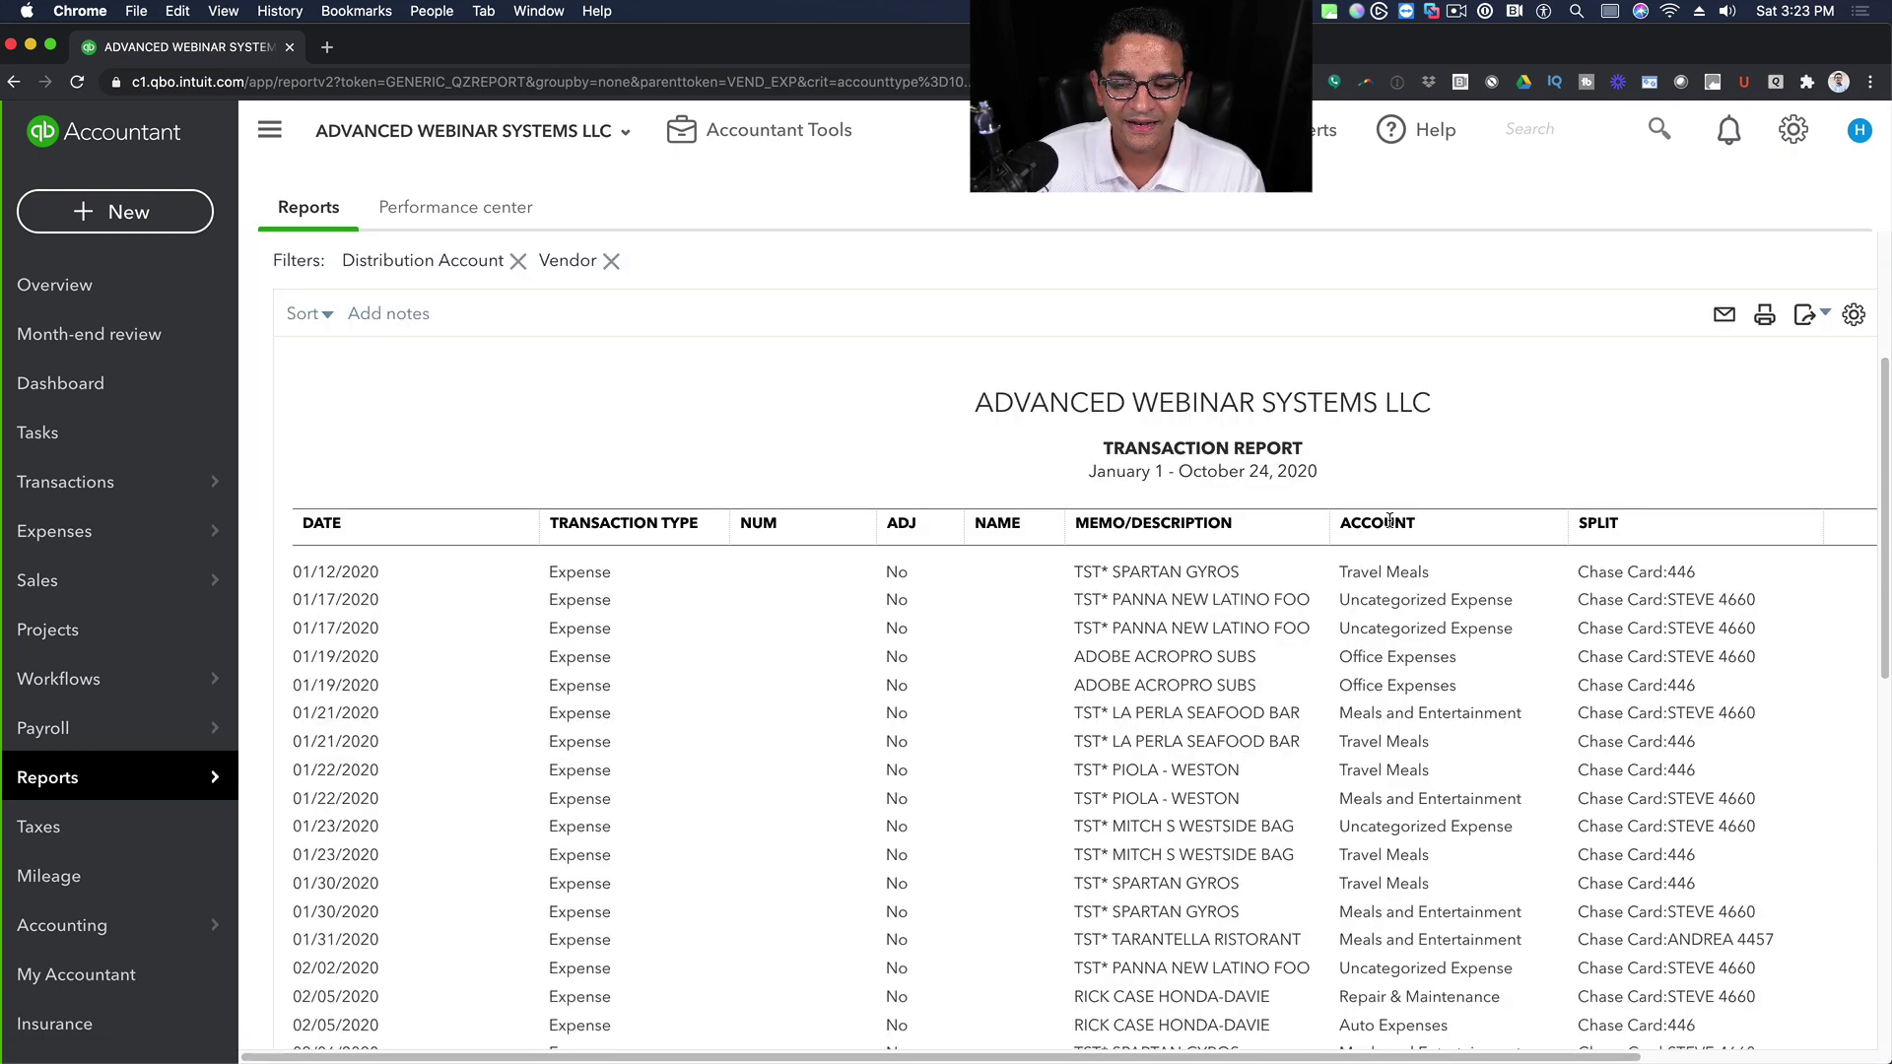
{"action": "scroll", "coordinate": [1239, 695], "scroll_direction": "down", "scroll_amount": 2}
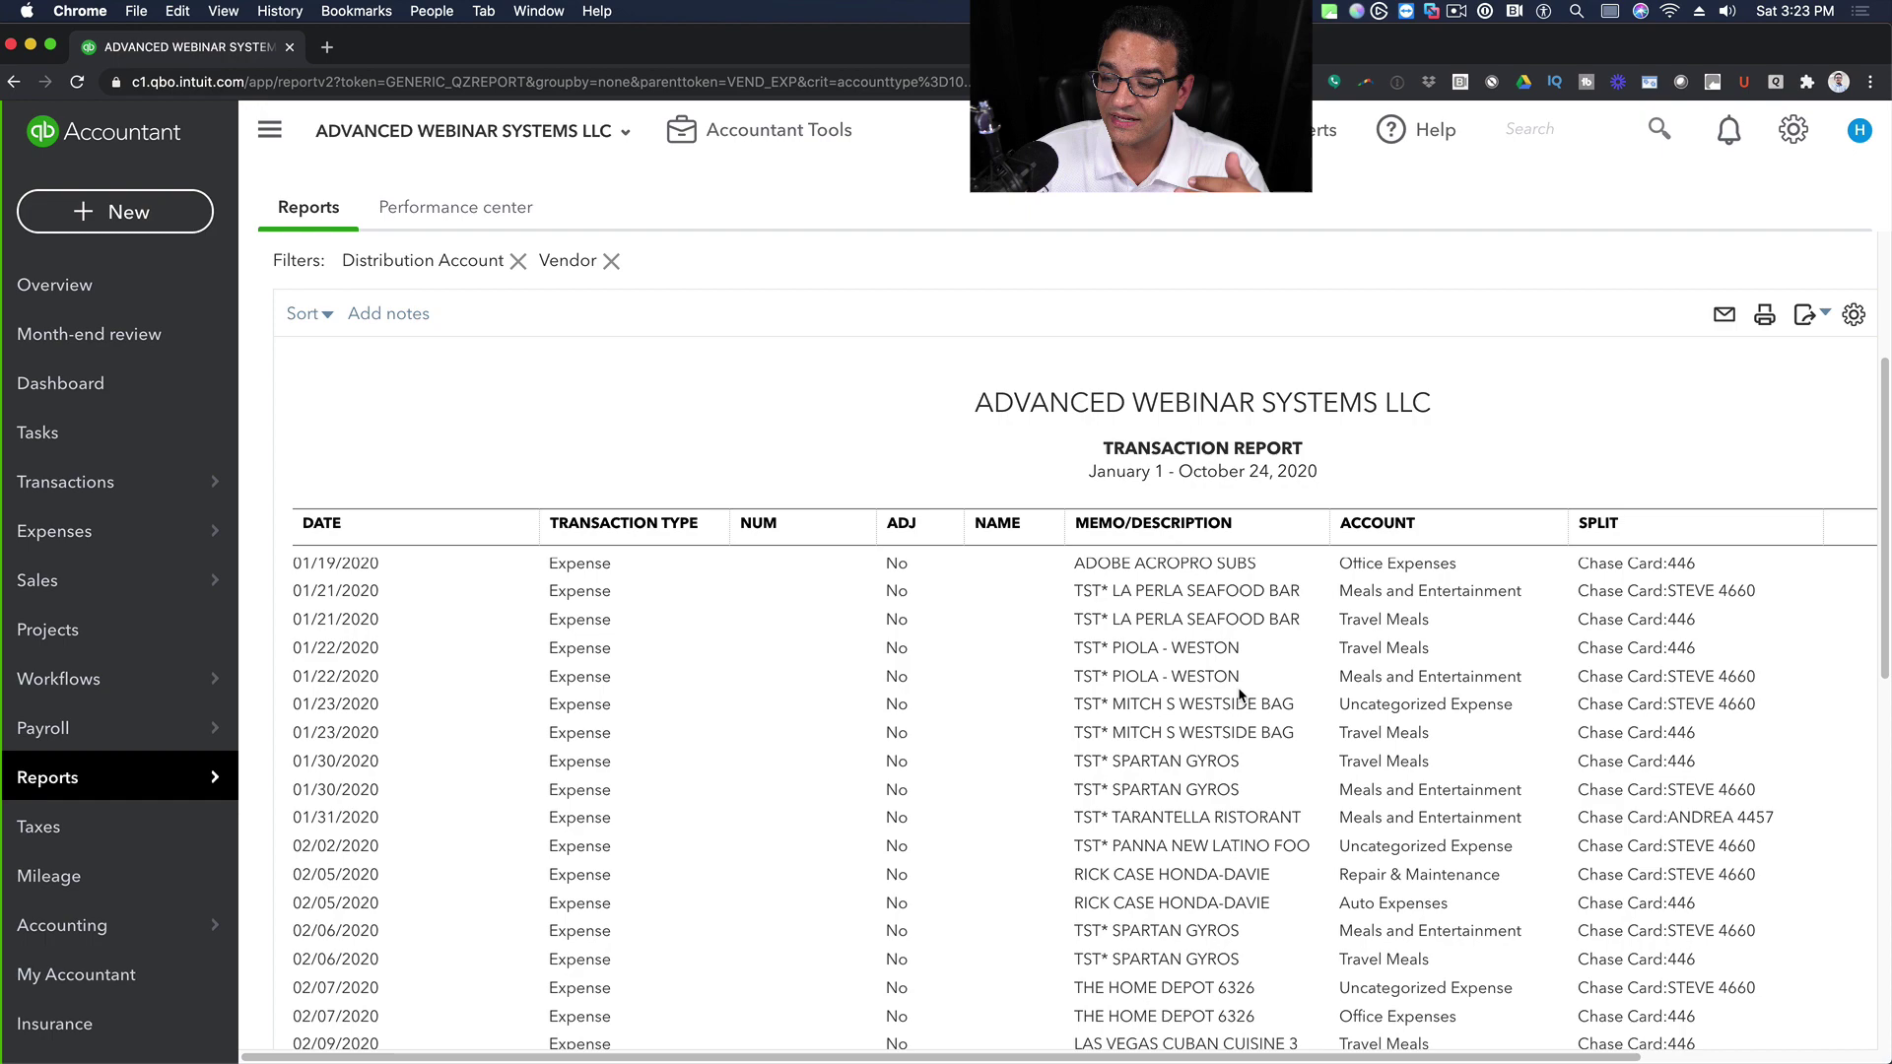
{"action": "scroll", "coordinate": [1239, 695], "scroll_direction": "down", "scroll_amount": 15}
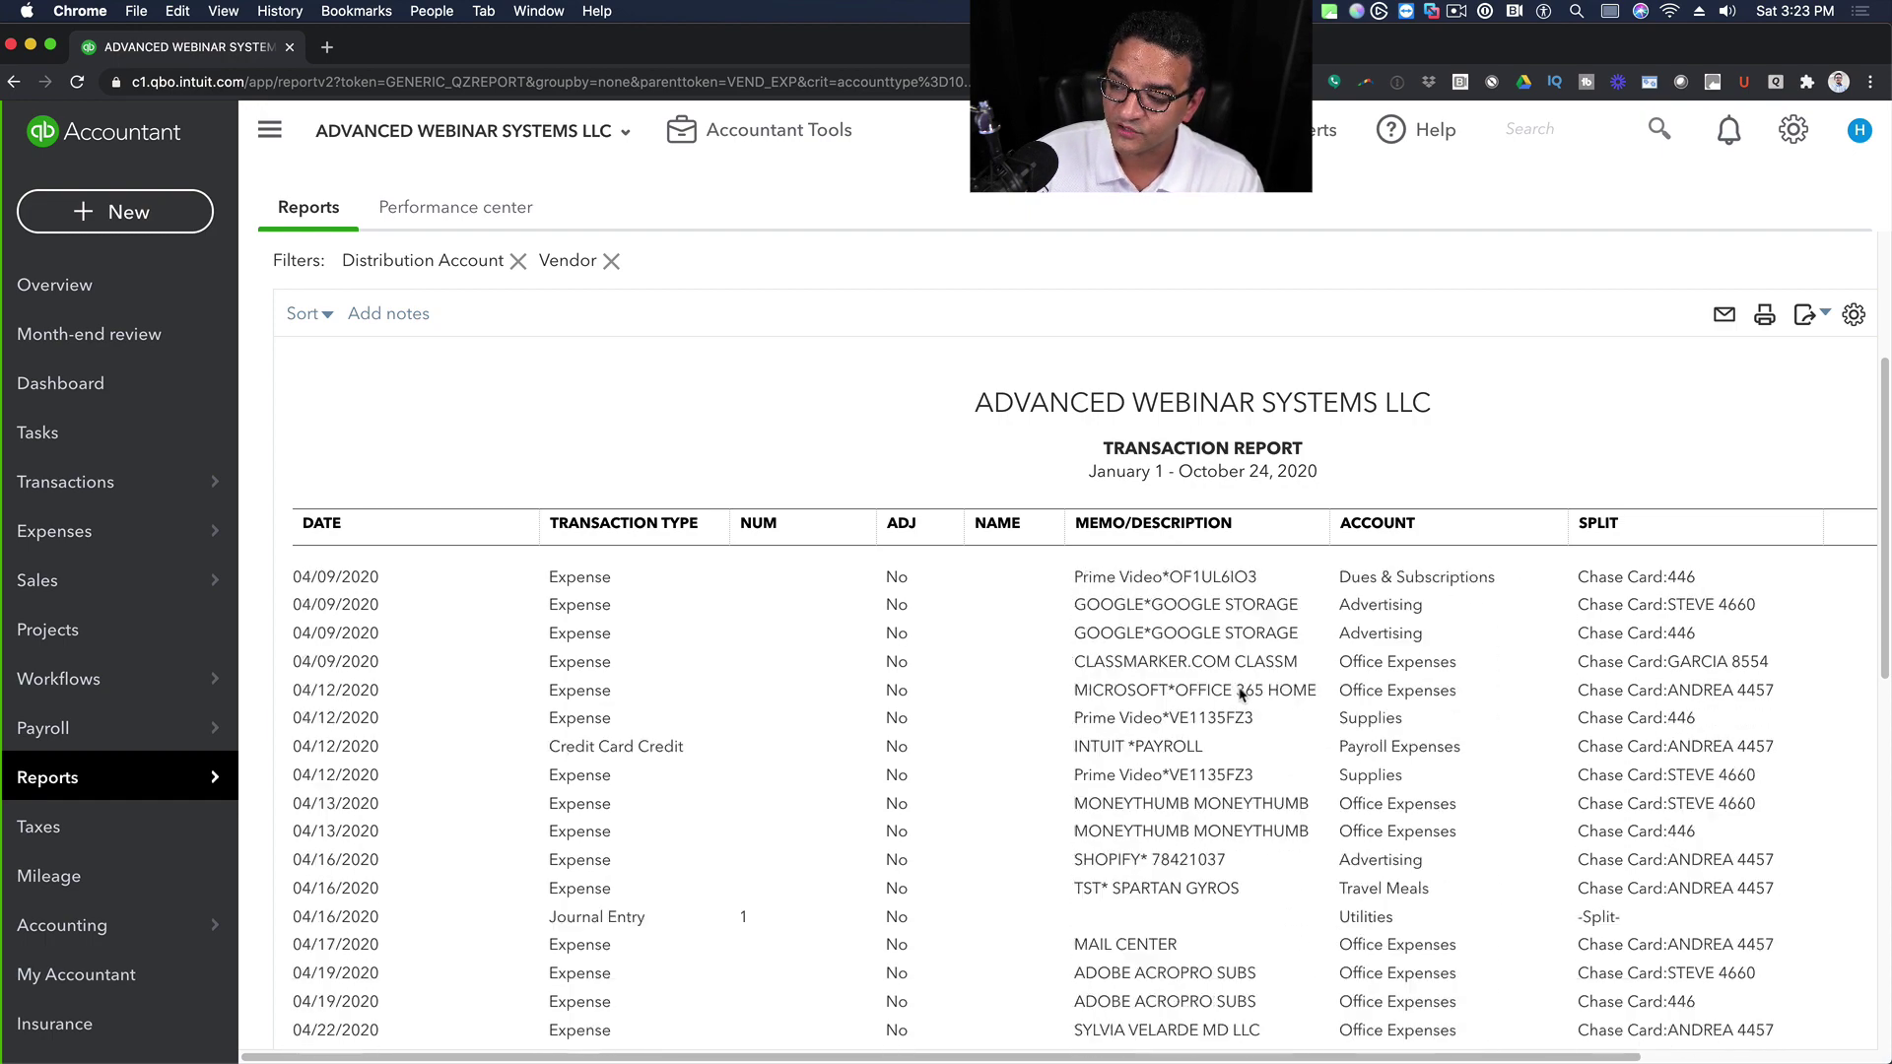
{"action": "scroll", "coordinate": [1239, 692], "scroll_direction": "up", "scroll_amount": 4}
{"action": "scroll", "coordinate": [1239, 687], "scroll_direction": "up", "scroll_amount": 10}
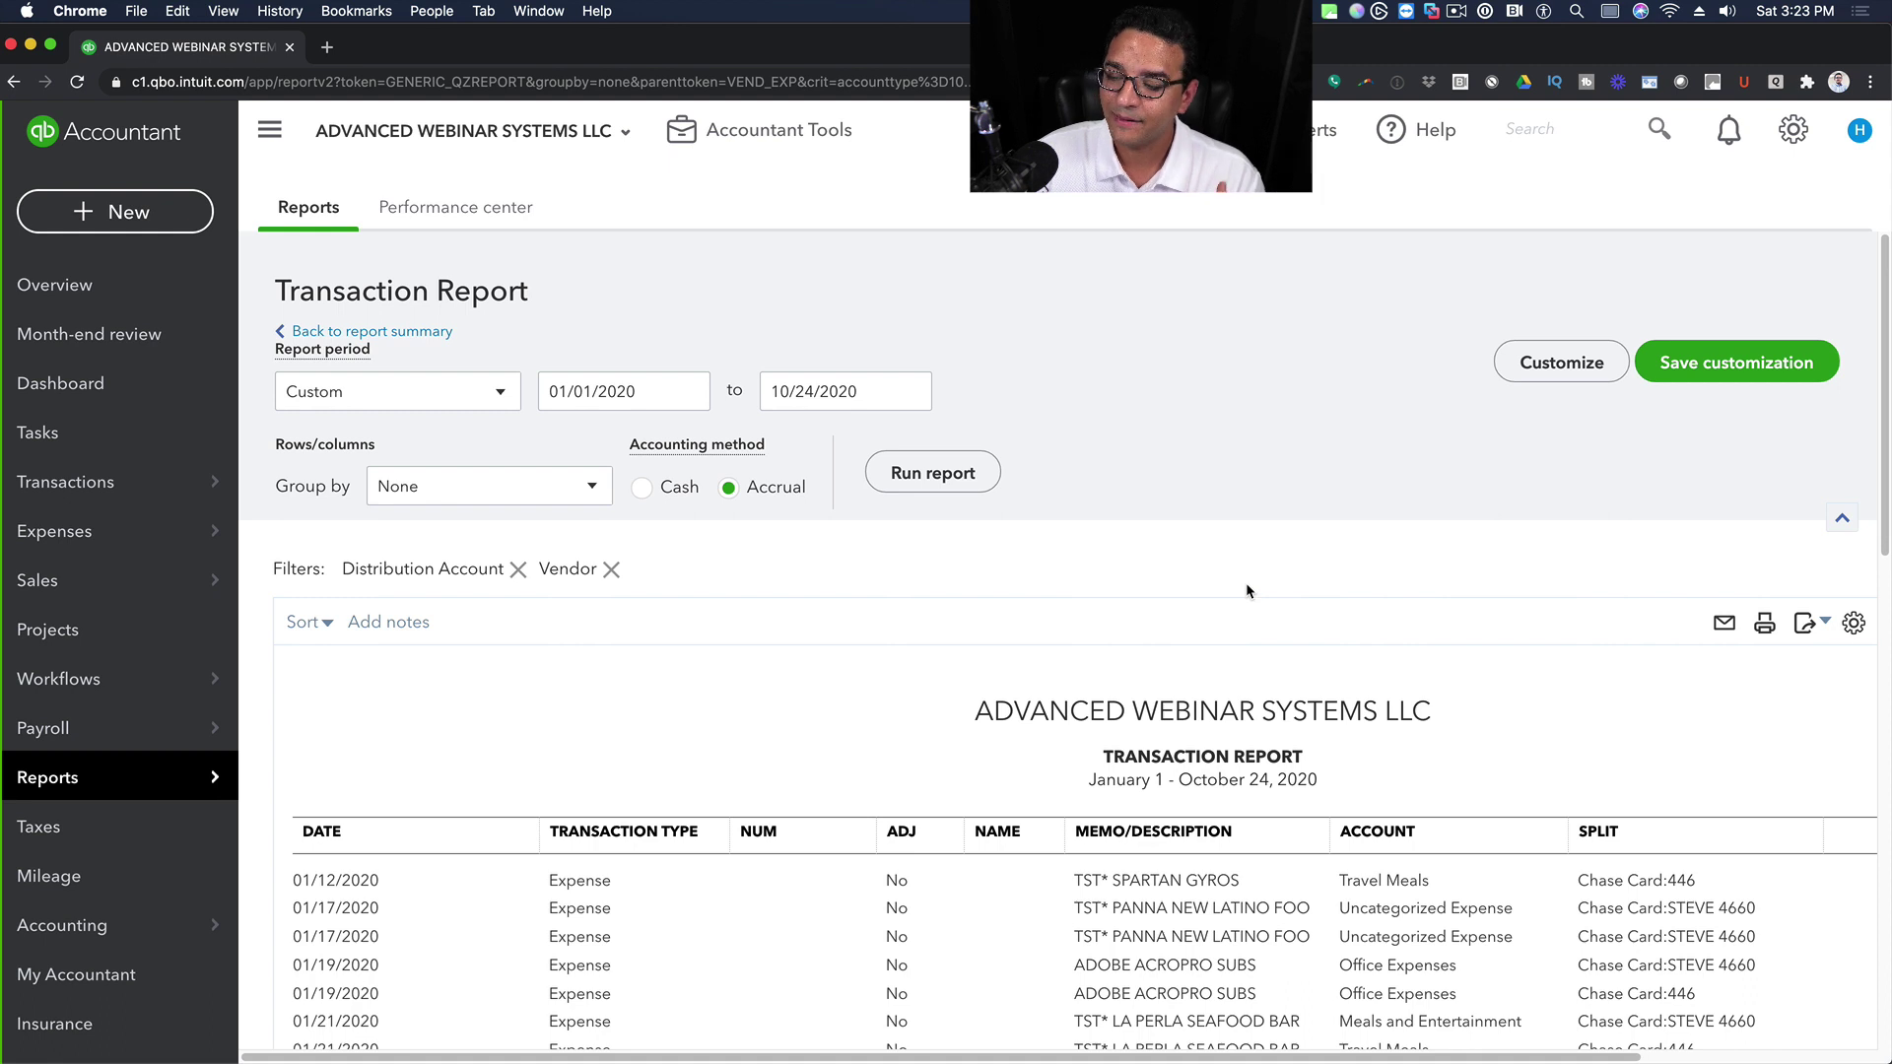
{"action": "scroll", "coordinate": [1246, 591], "scroll_direction": "down", "scroll_amount": 1}
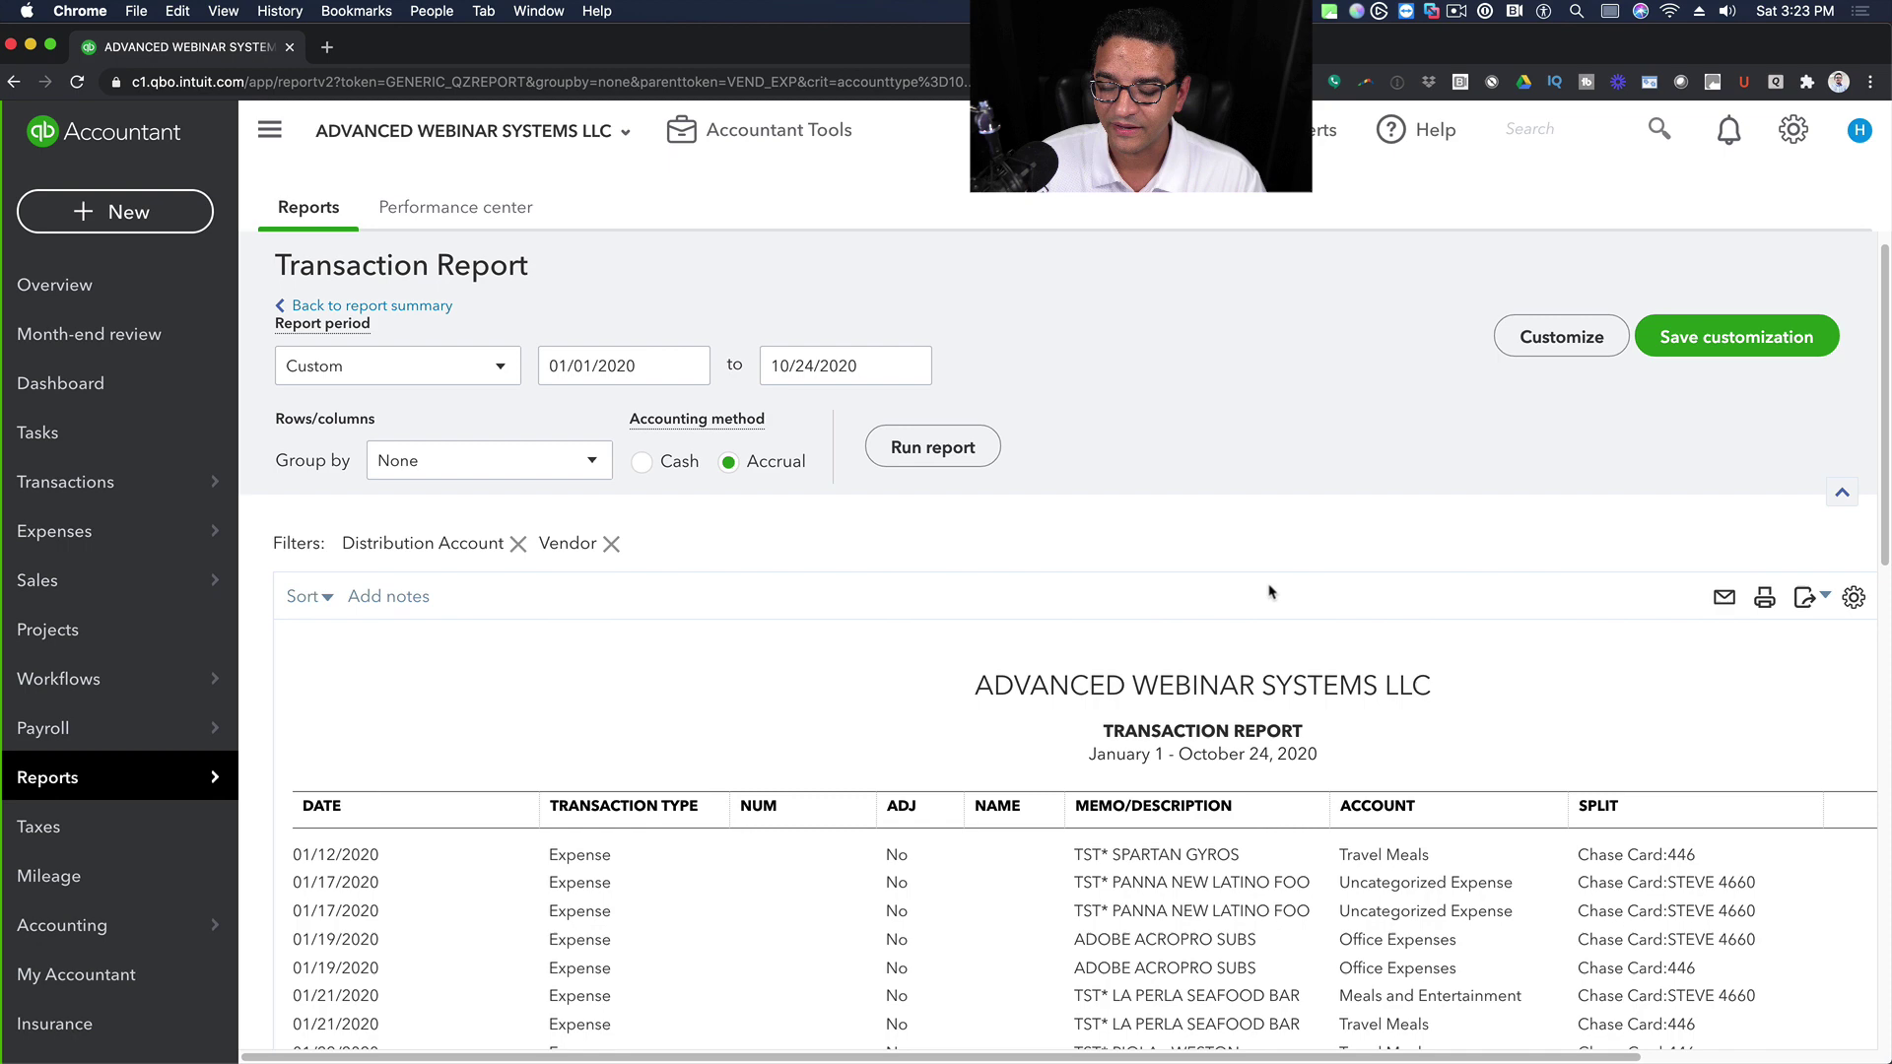
- Assign Spartan Gyros as payee on the 01/12/2020 $31.37 expense, without prefilling, and save it
{"action": "left_click", "coordinate": [1135, 856]}
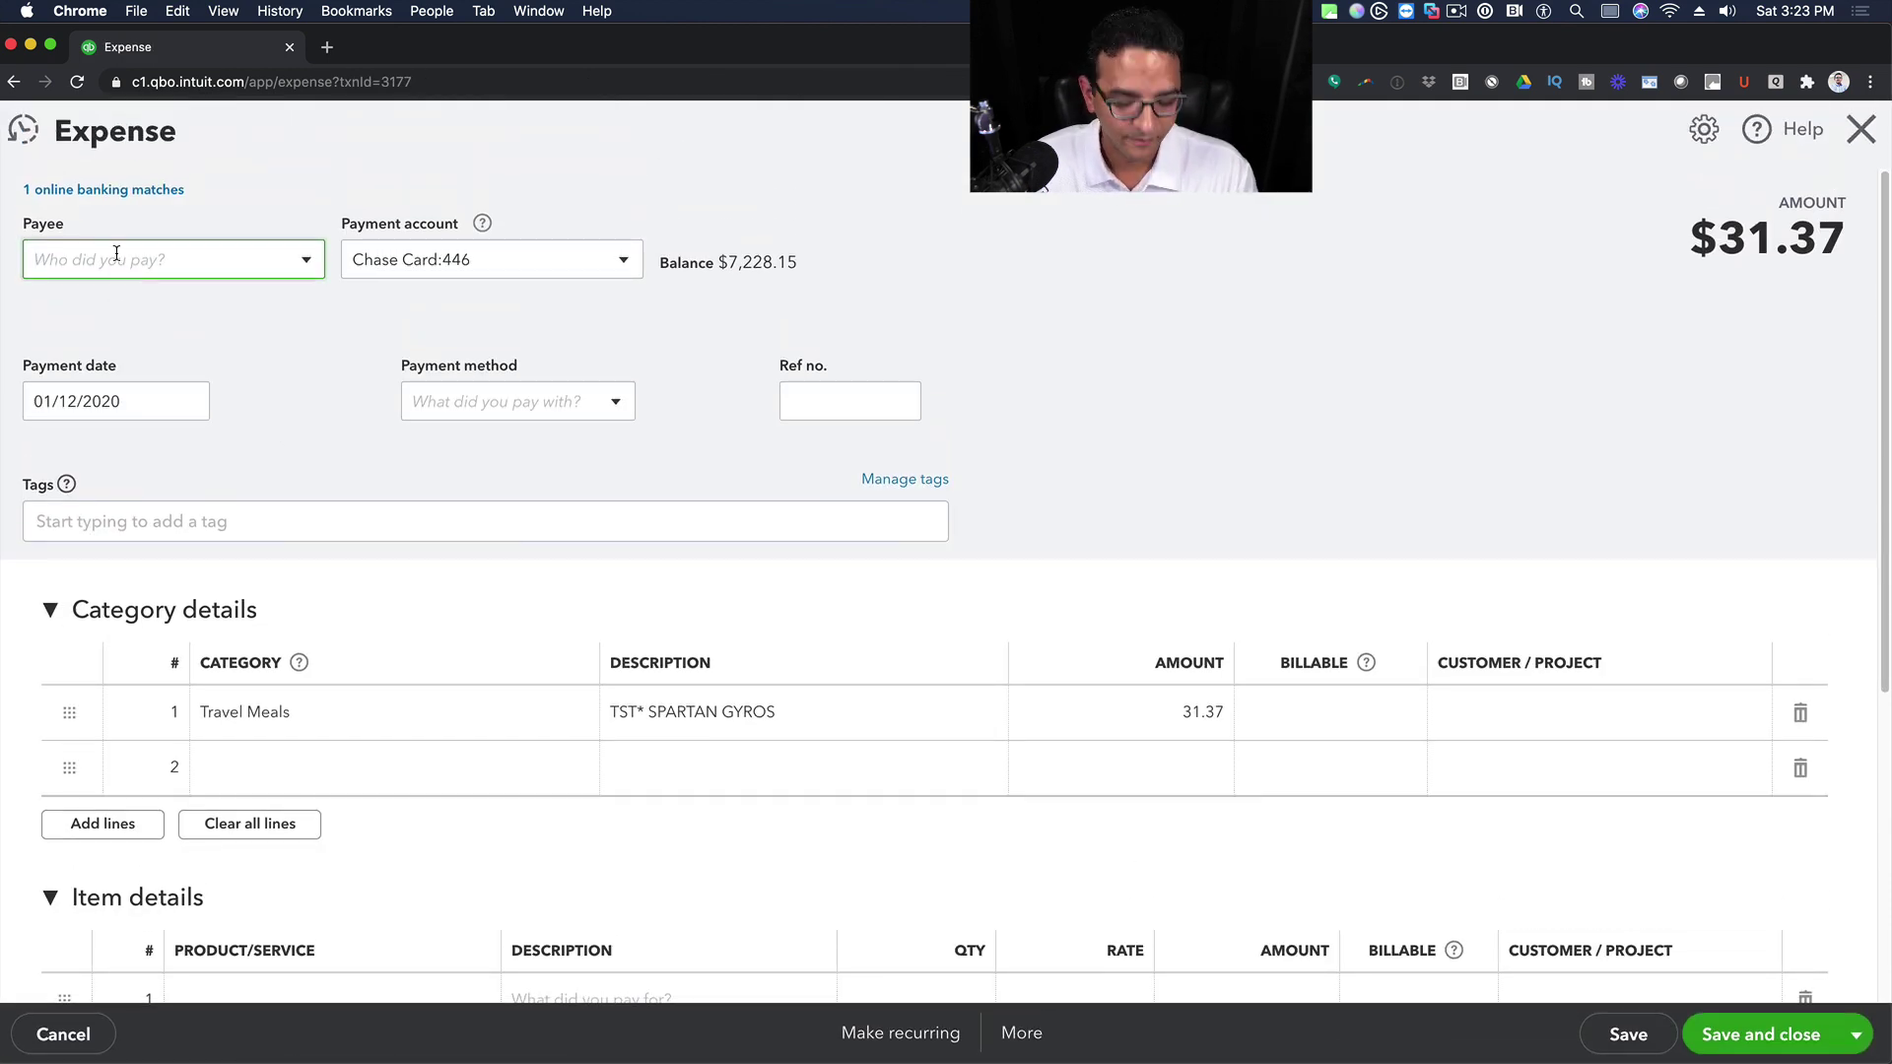
{"action": "type", "text": "Gy"}
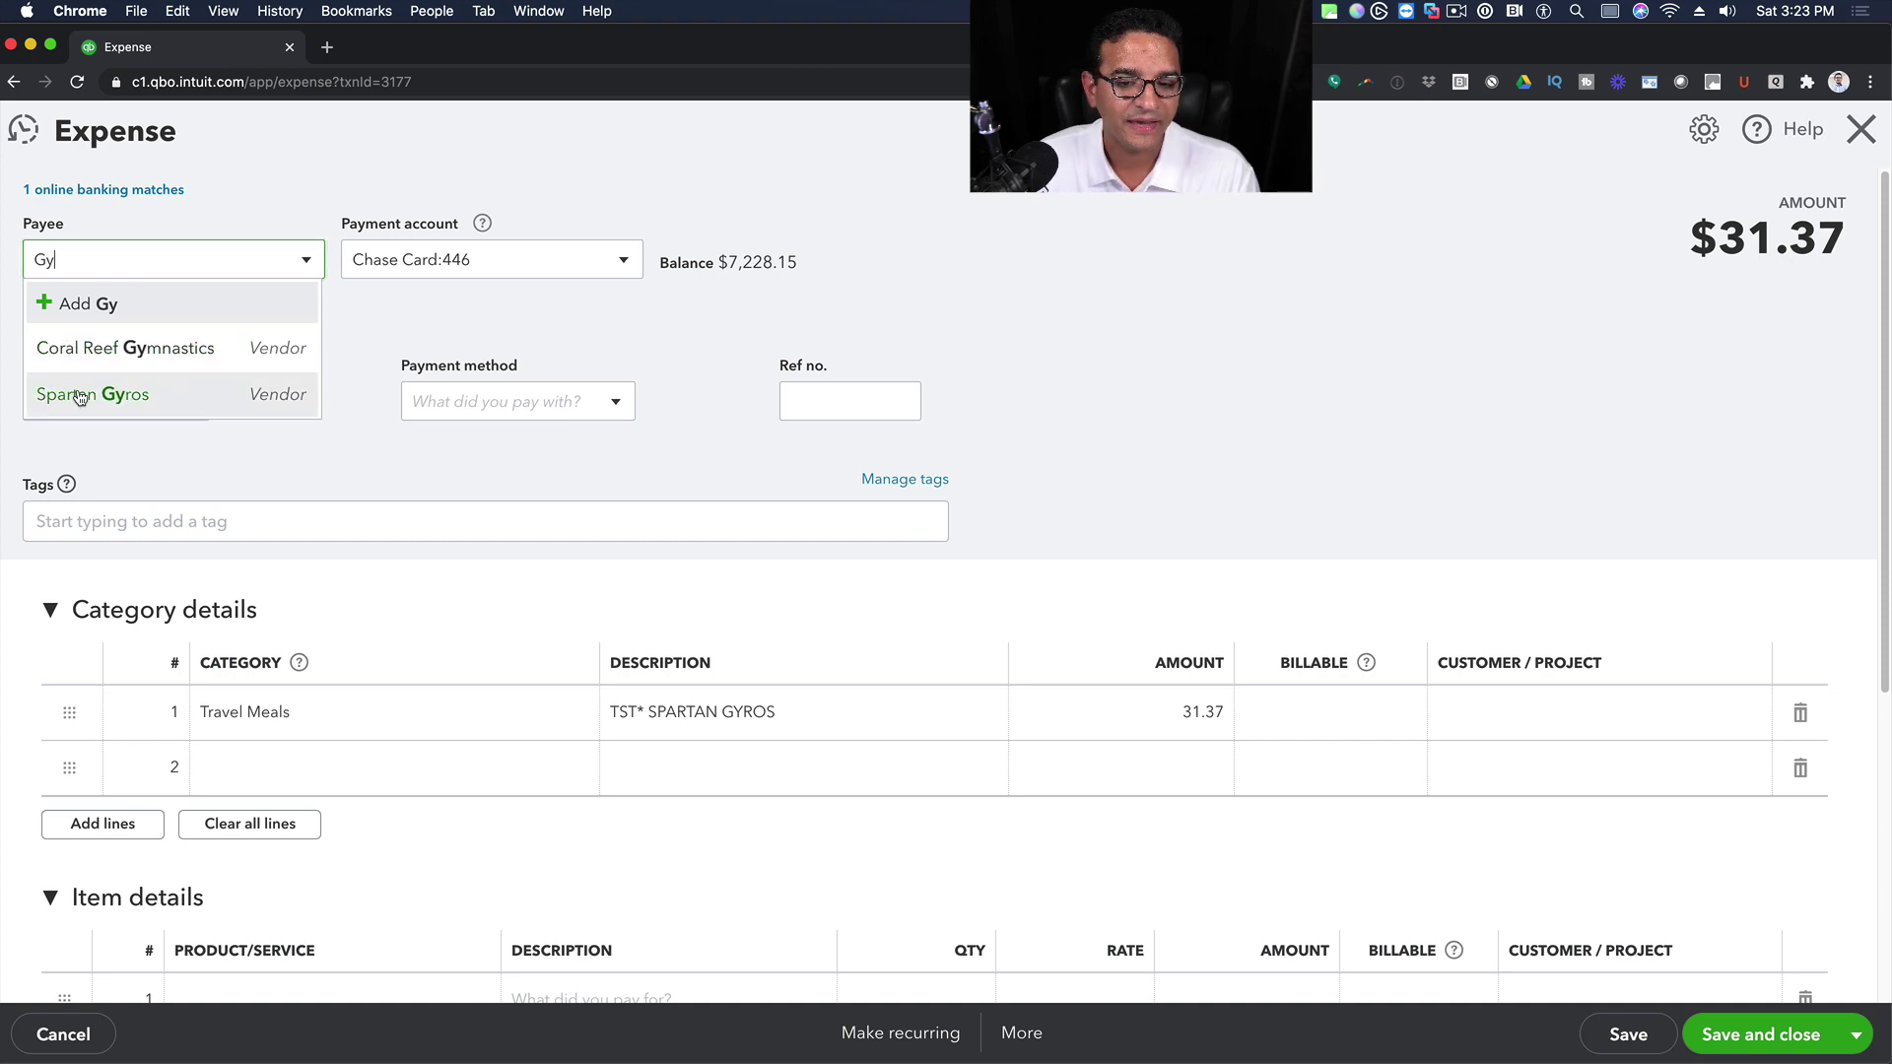
{"action": "left_click", "coordinate": [78, 396]}
{"action": "left_click", "coordinate": [678, 627]}
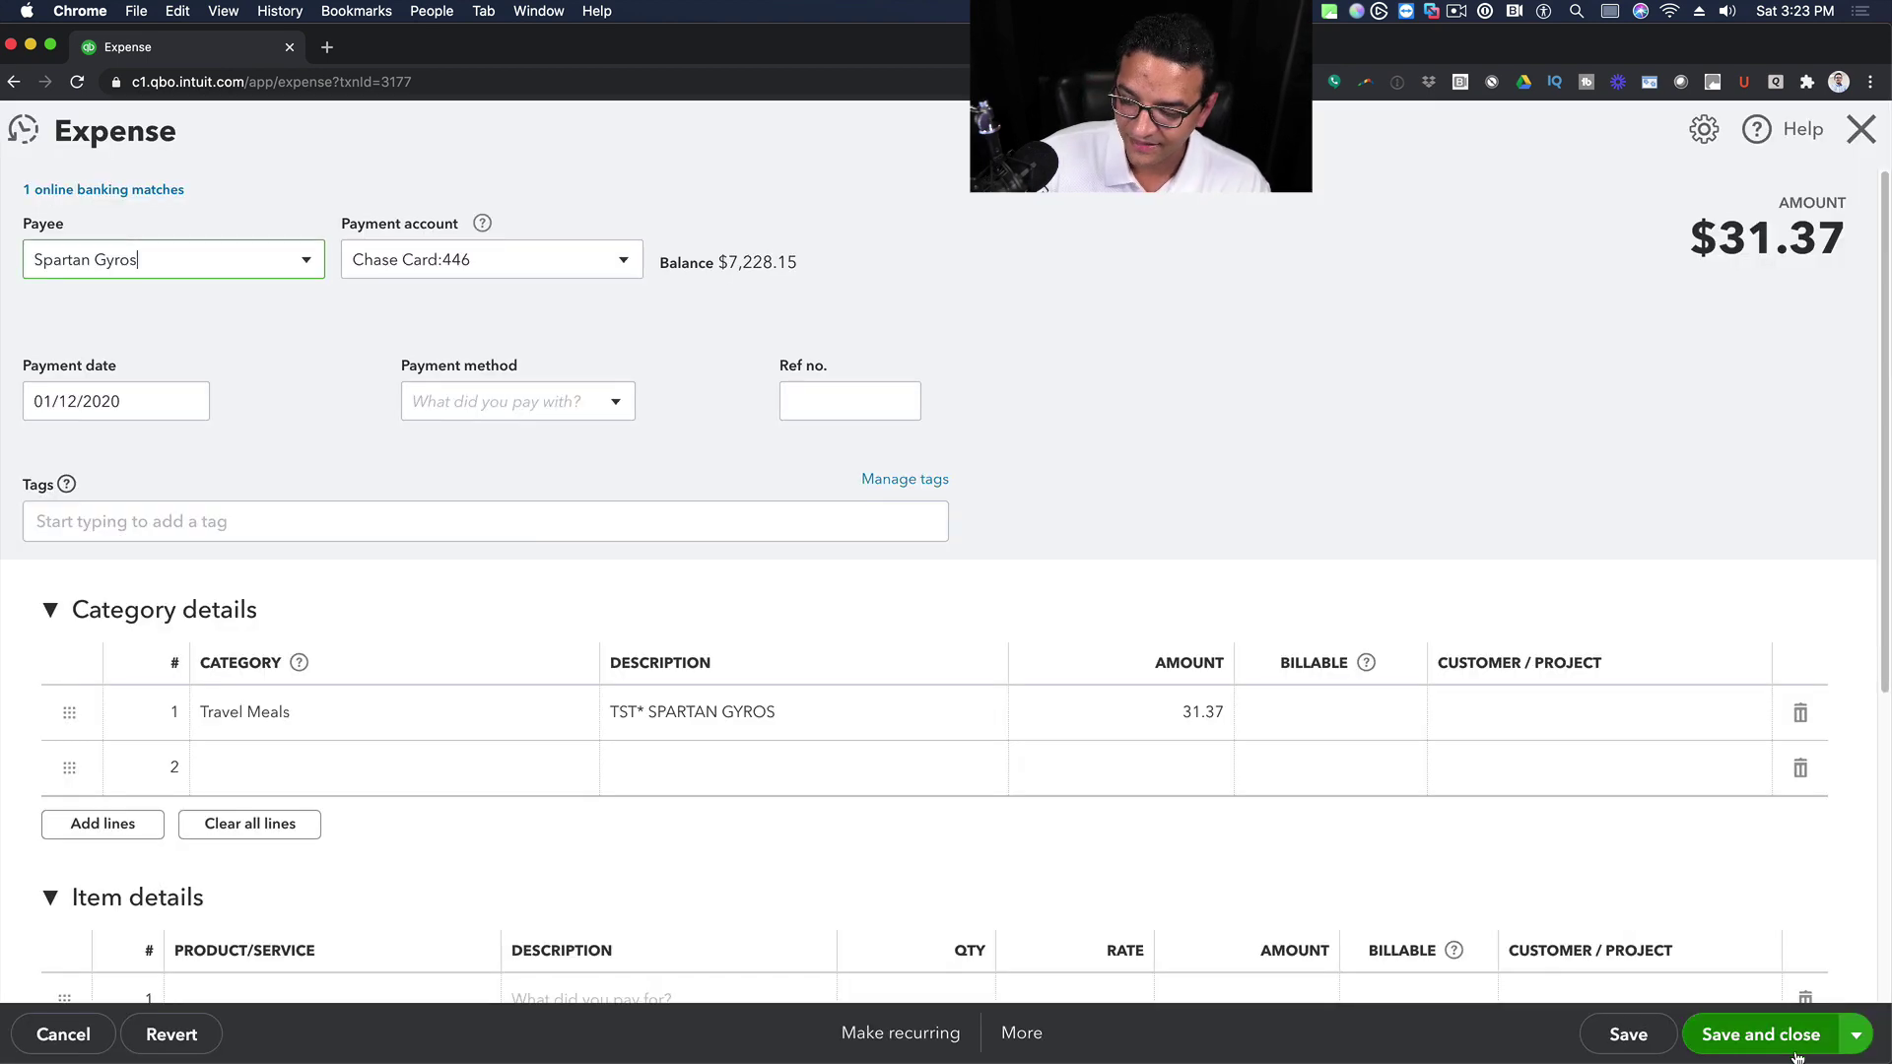
{"action": "left_click", "coordinate": [1205, 598]}
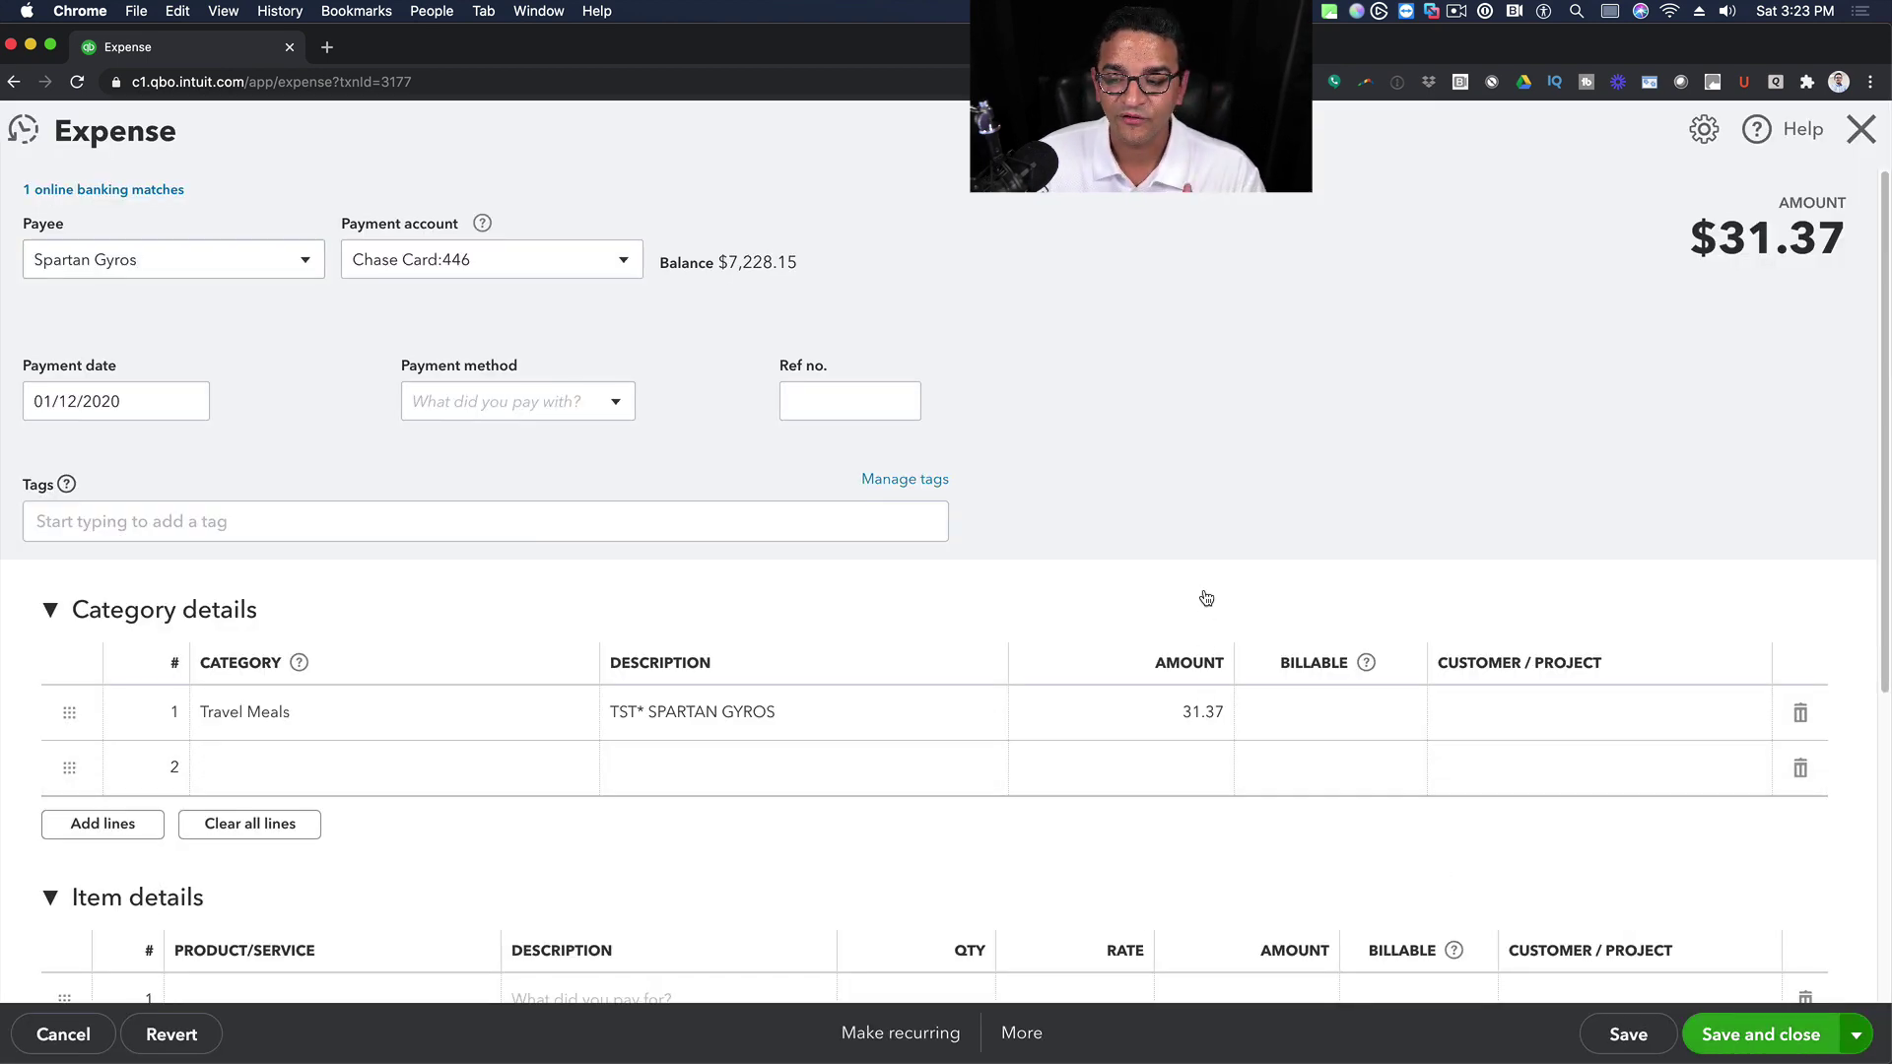
- Return to the vendor summary, where Not Specified now totals 56,004.16
{"action": "scroll", "coordinate": [1202, 594], "scroll_direction": "down", "scroll_amount": 5}
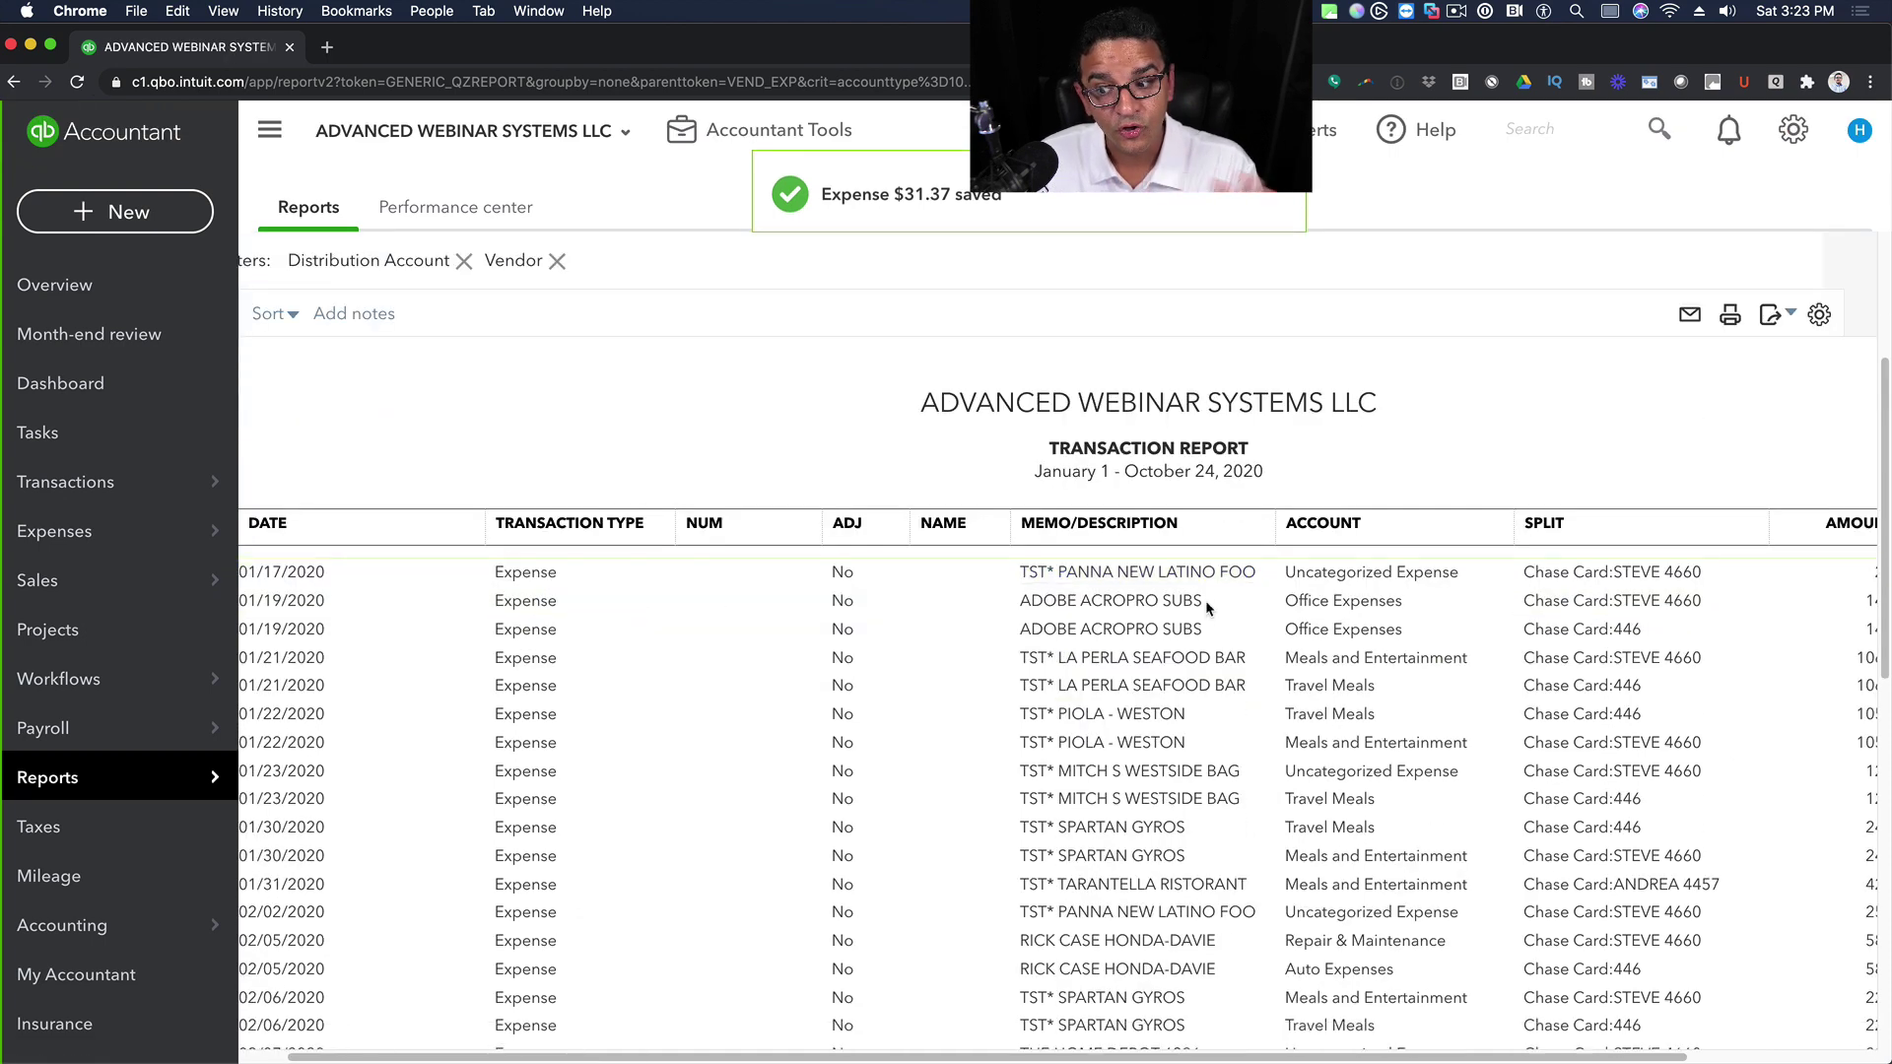
{"action": "scroll", "coordinate": [1261, 443], "scroll_direction": "up", "scroll_amount": 5}
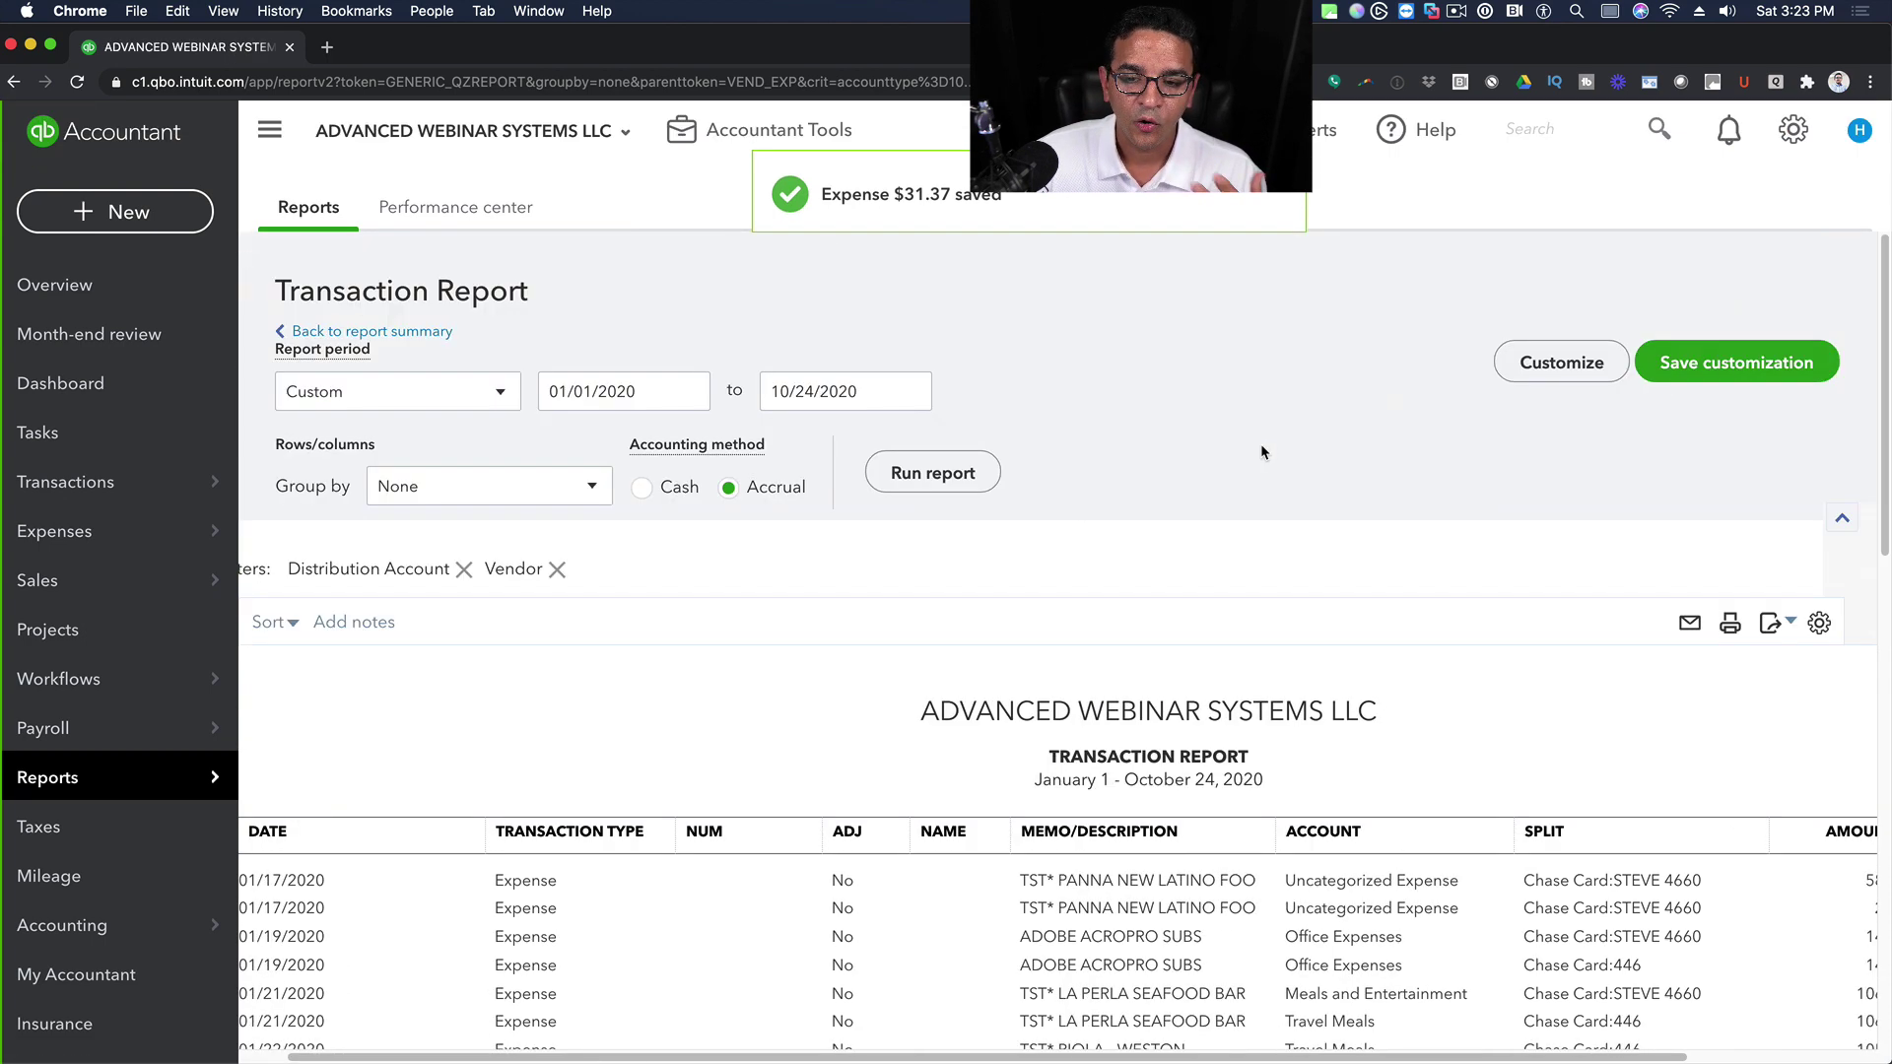
{"action": "left_click", "coordinate": [373, 333]}
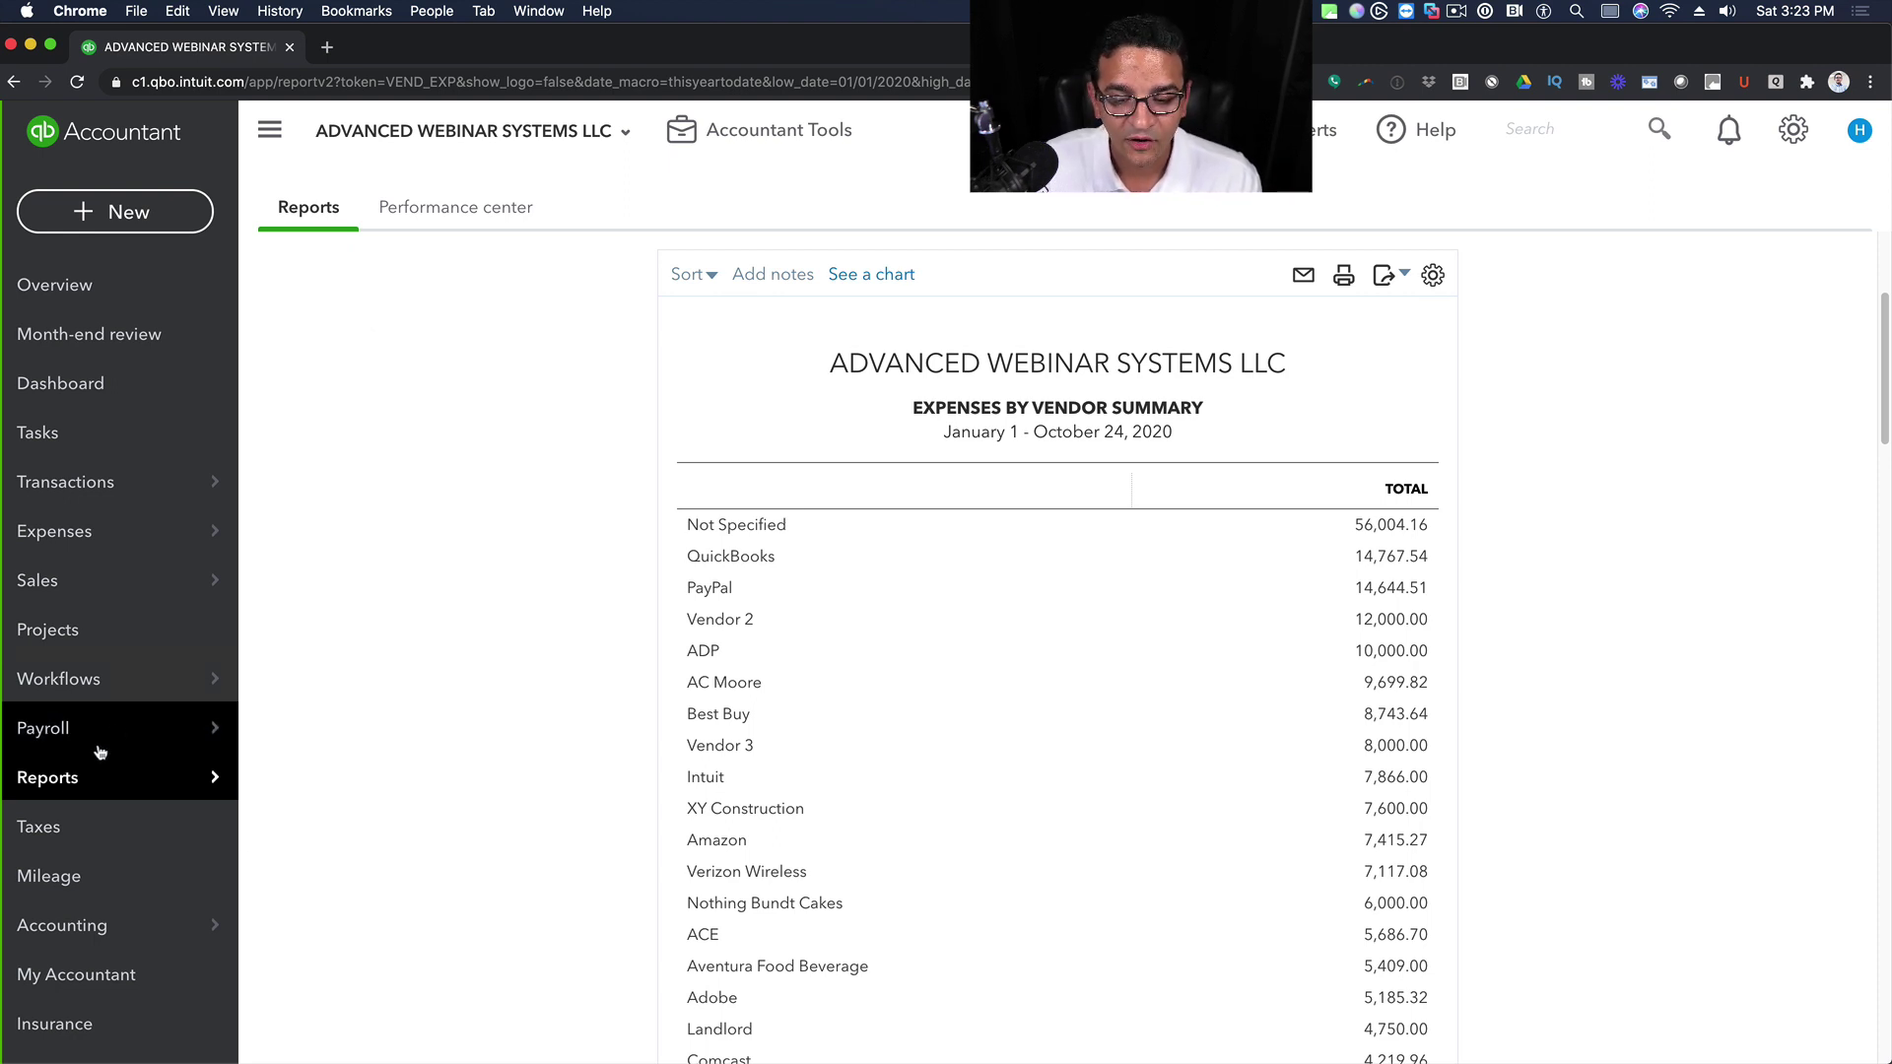
- Open the Profit and Loss report from Favorites and review down to Total Expenses
{"action": "mouse_move", "coordinate": [63, 777]}
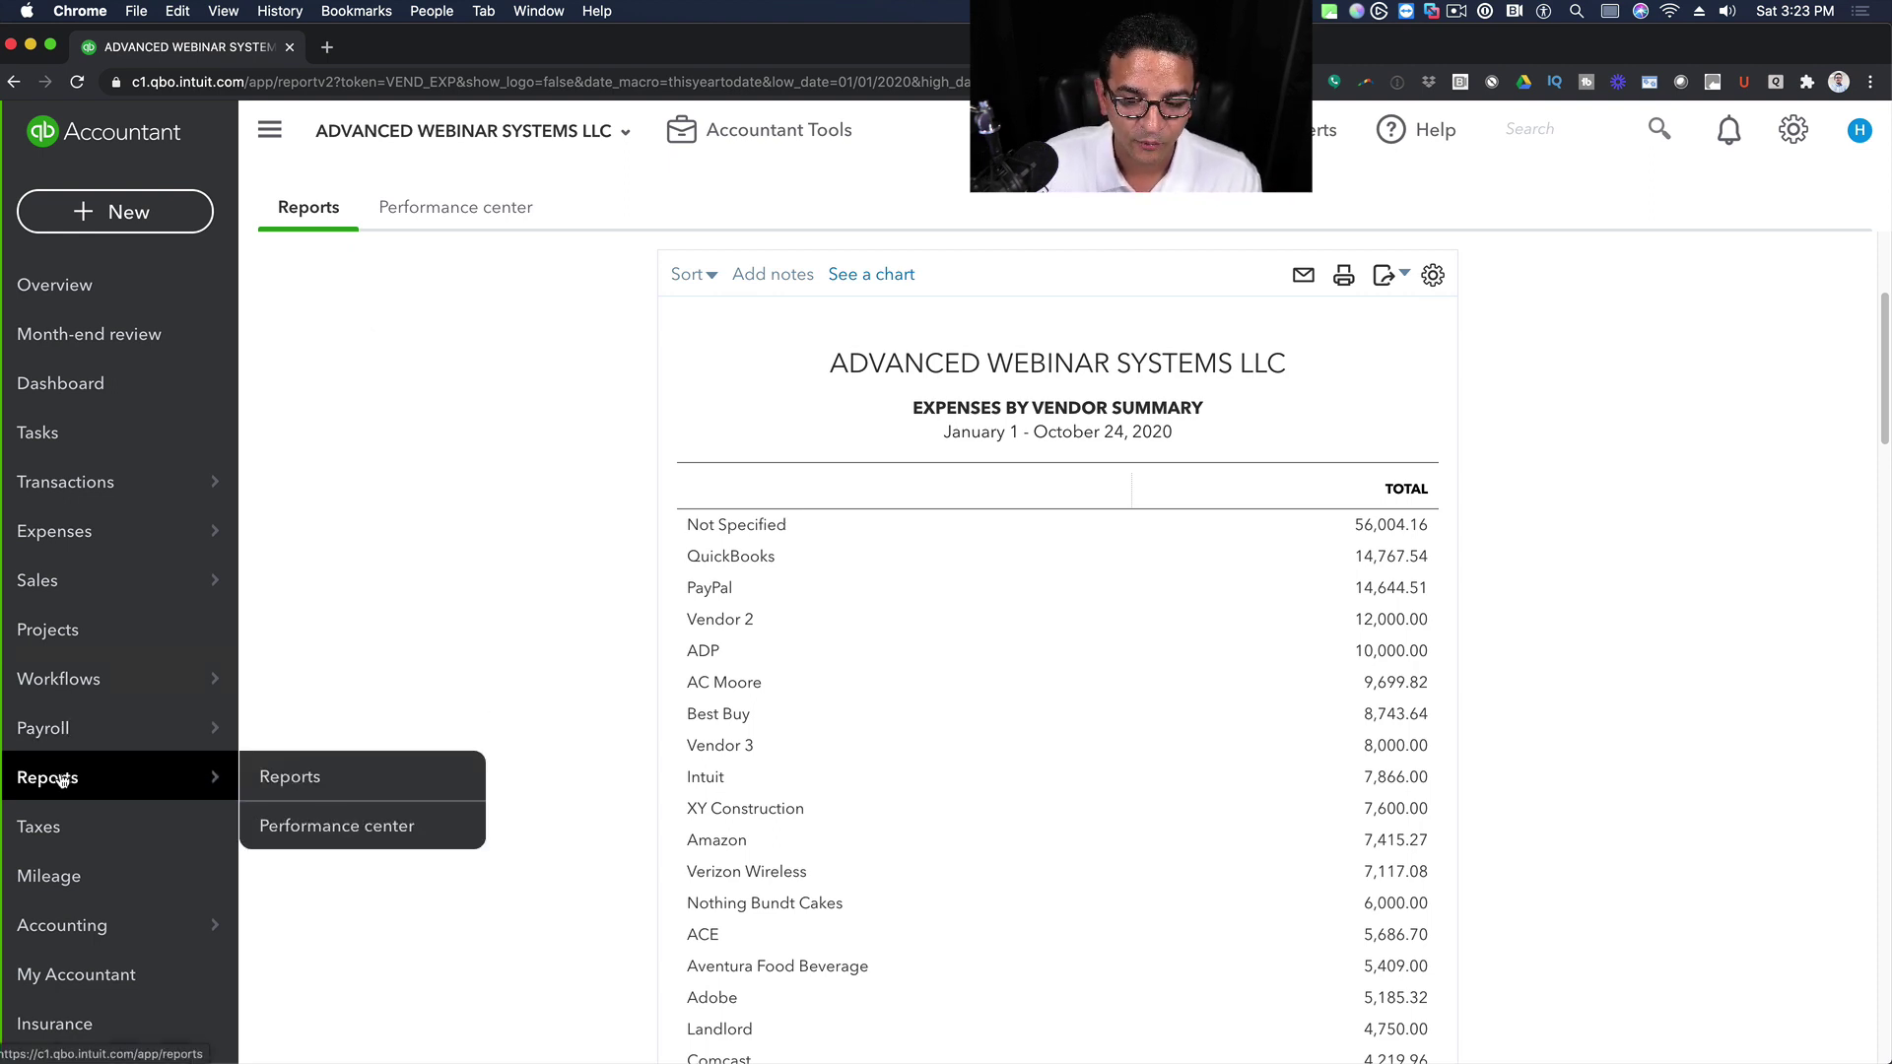
{"action": "left_click", "coordinate": [266, 776]}
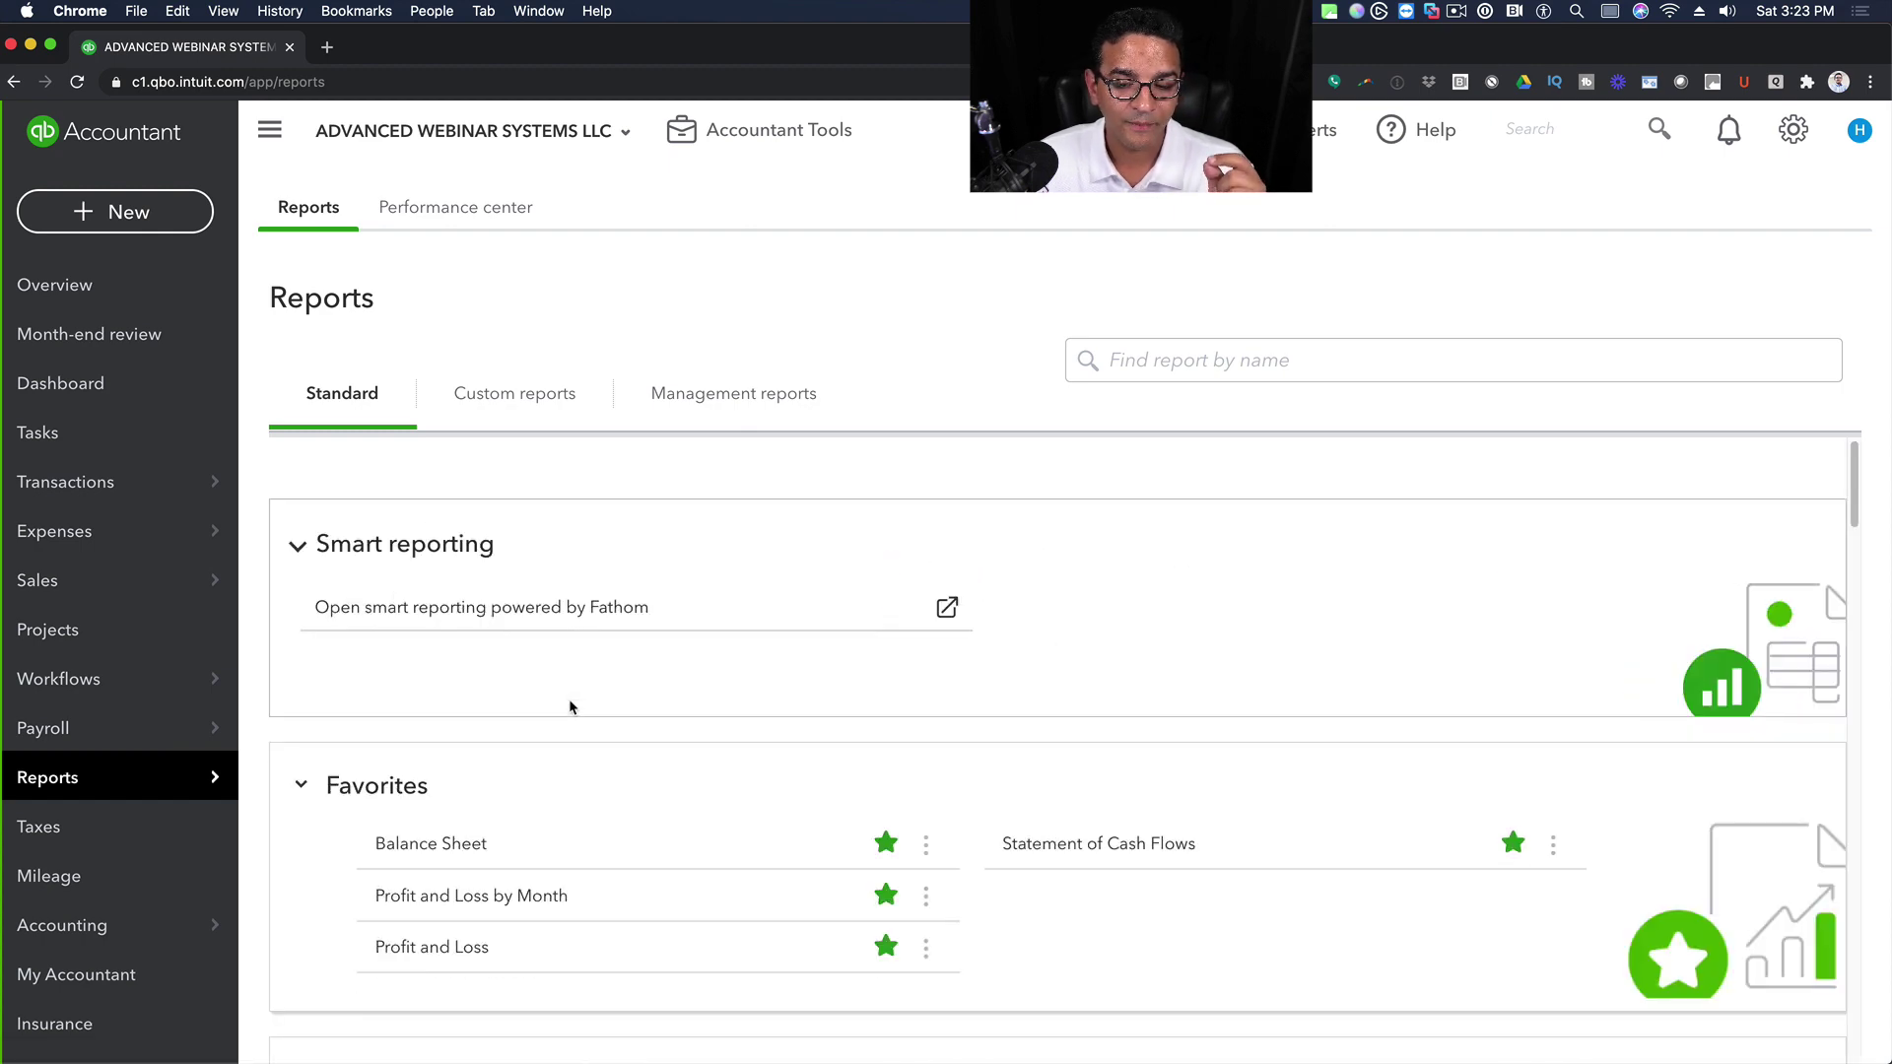
{"action": "scroll", "coordinate": [570, 729], "scroll_direction": "down", "scroll_amount": 2}
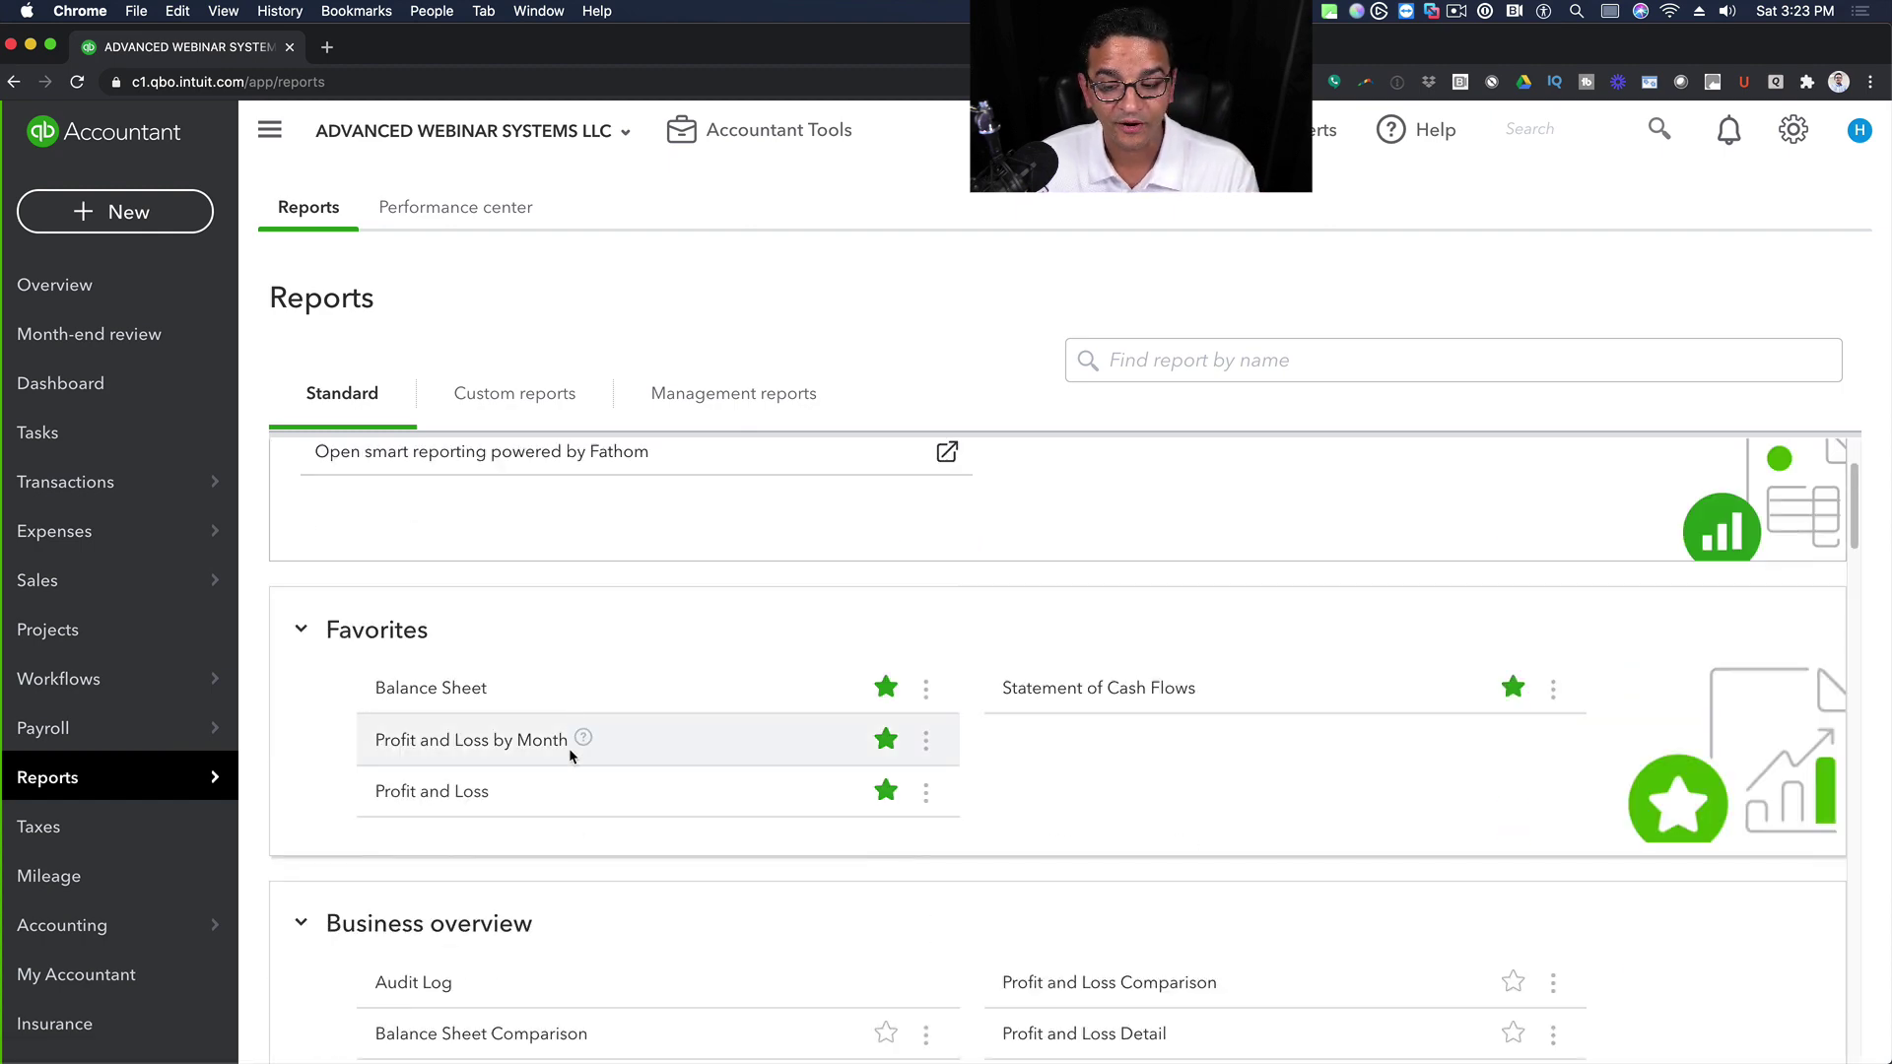
{"action": "left_click", "coordinate": [415, 793]}
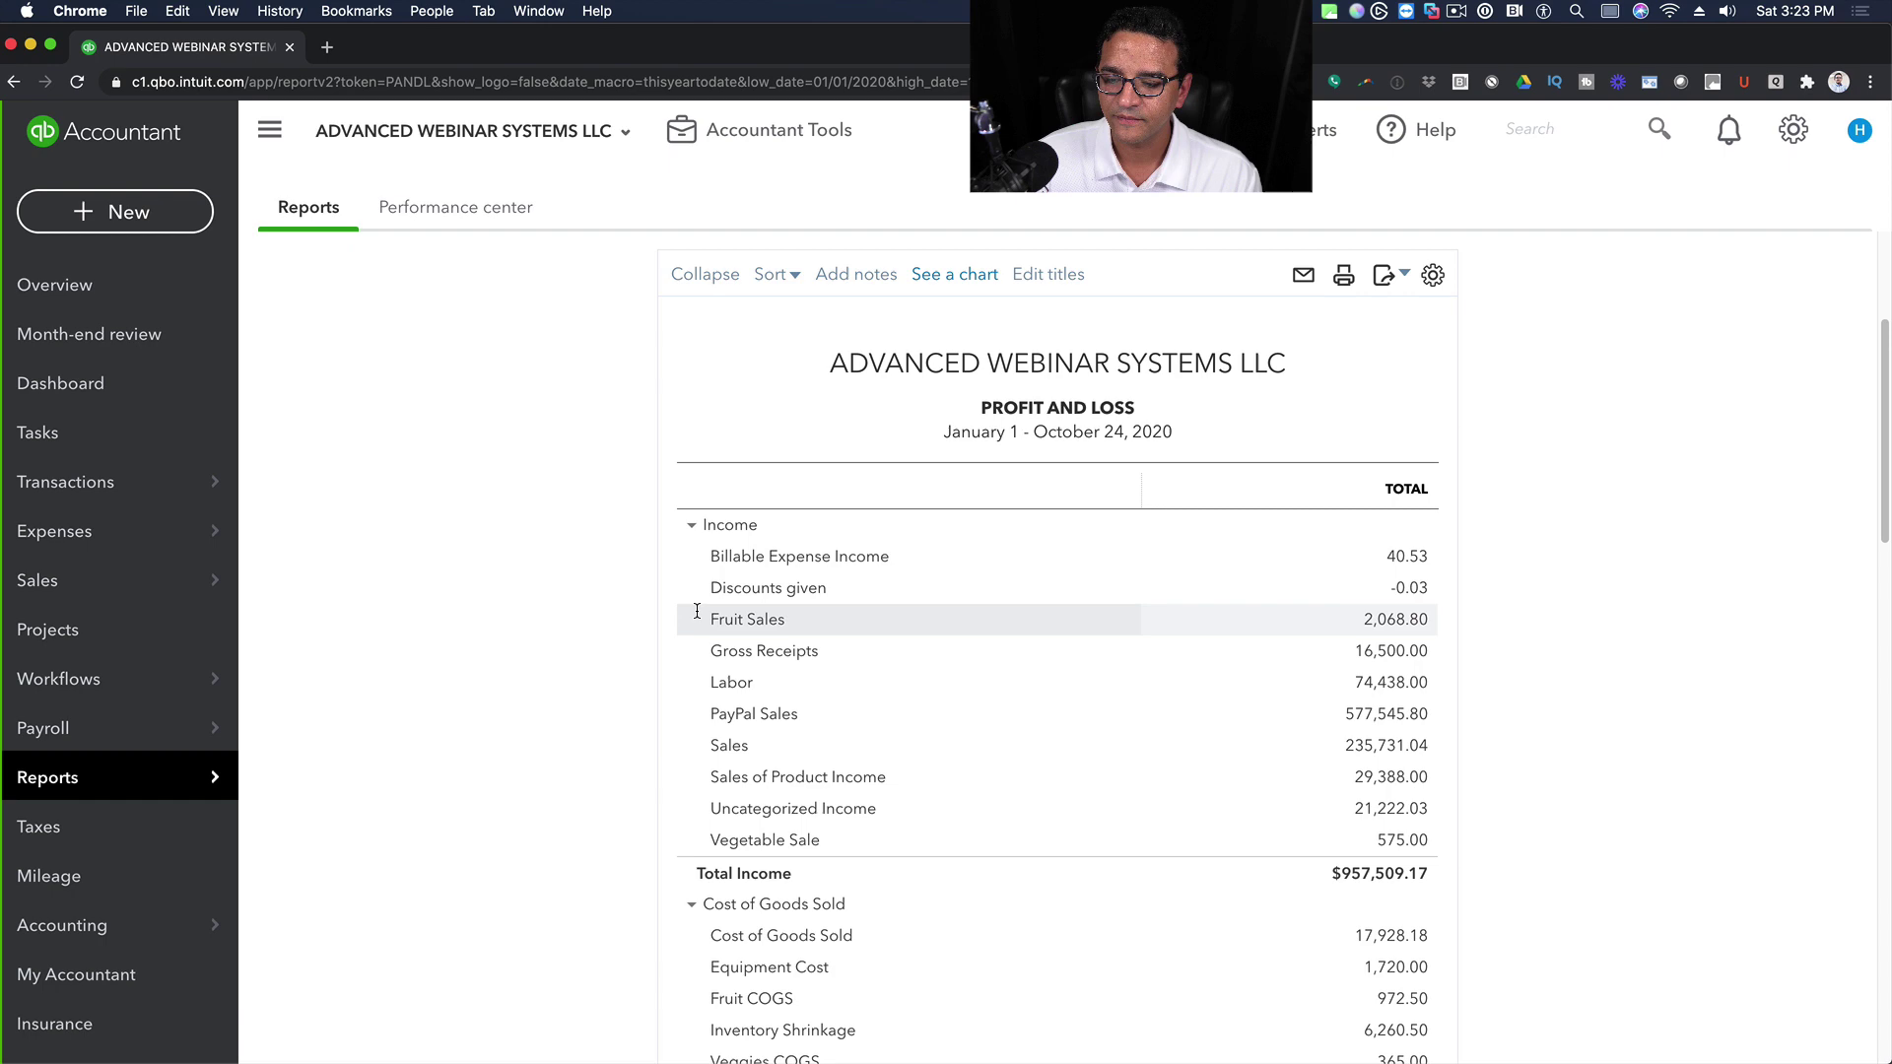
{"action": "scroll", "coordinate": [652, 635], "scroll_direction": "down", "scroll_amount": 7}
{"action": "scroll", "coordinate": [652, 639], "scroll_direction": "down", "scroll_amount": 10}
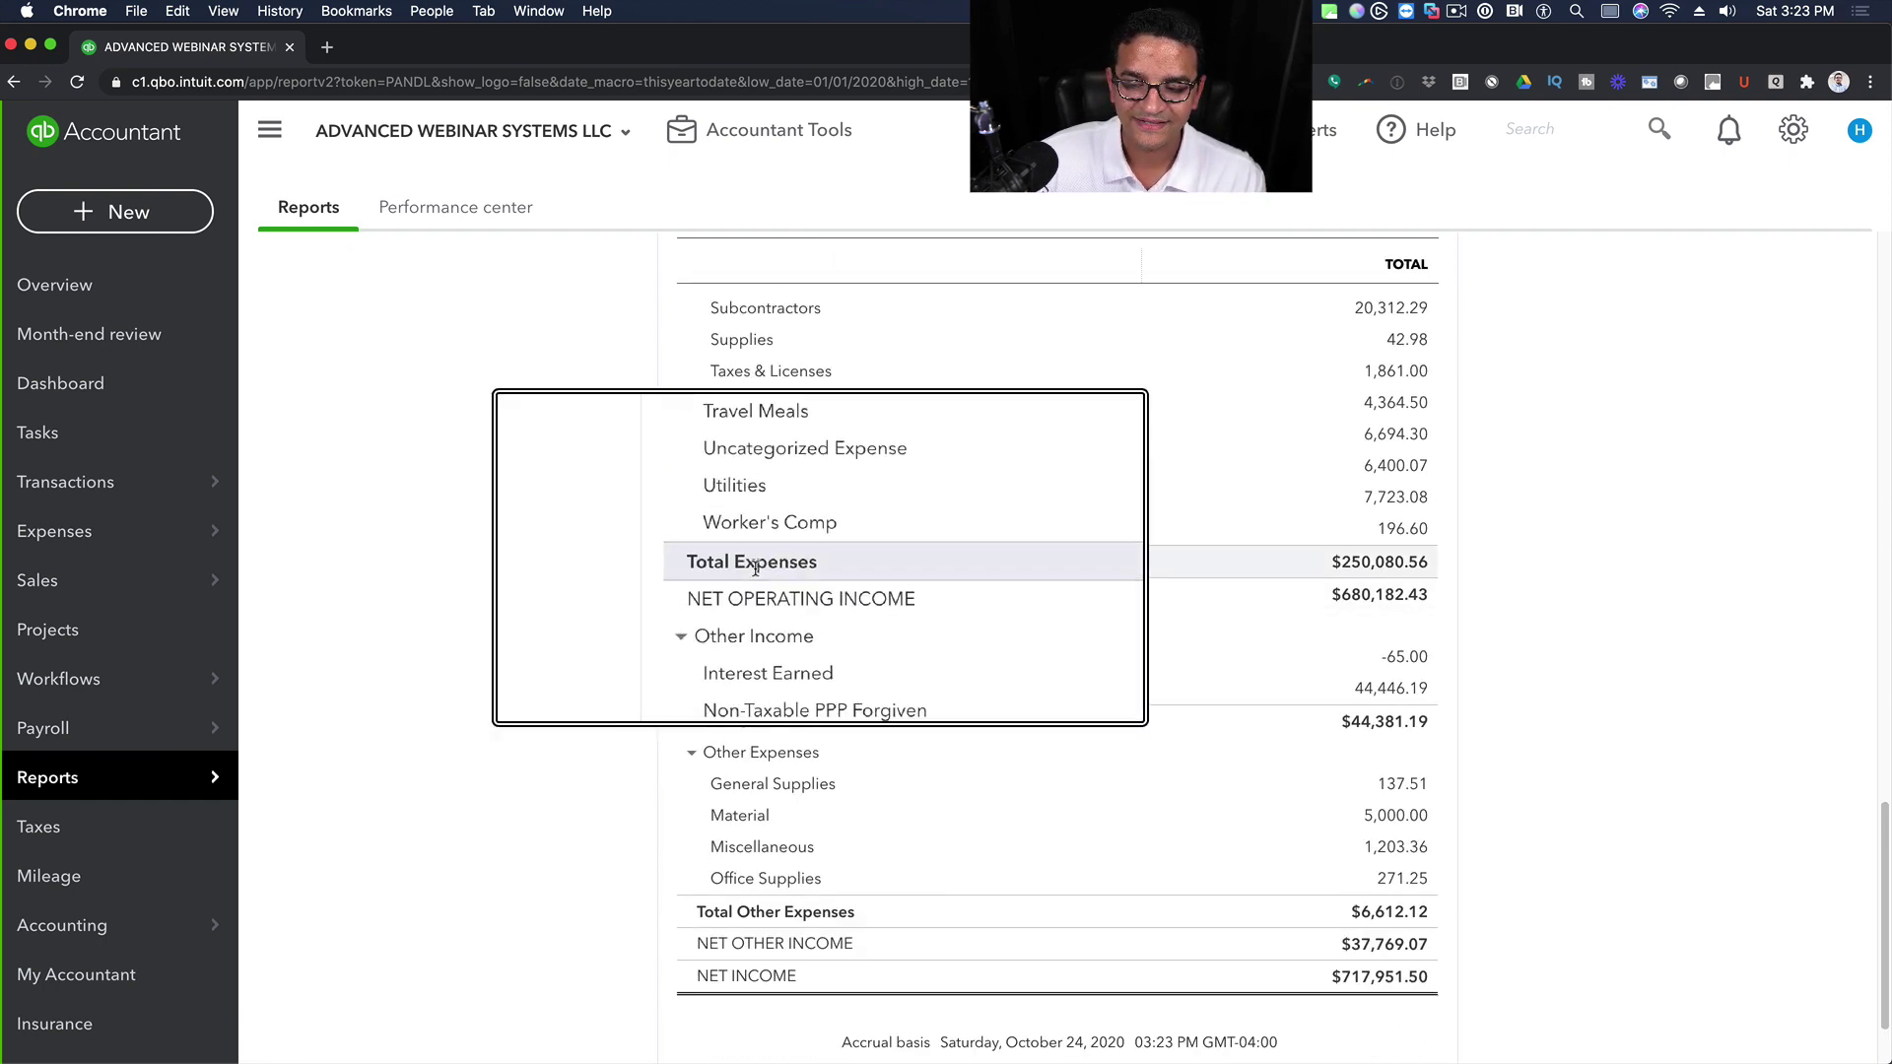
- Drill into the $250,080.56 Total Expenses and rerun that transaction report grouped by Vendor
{"action": "left_click", "coordinate": [1380, 563]}
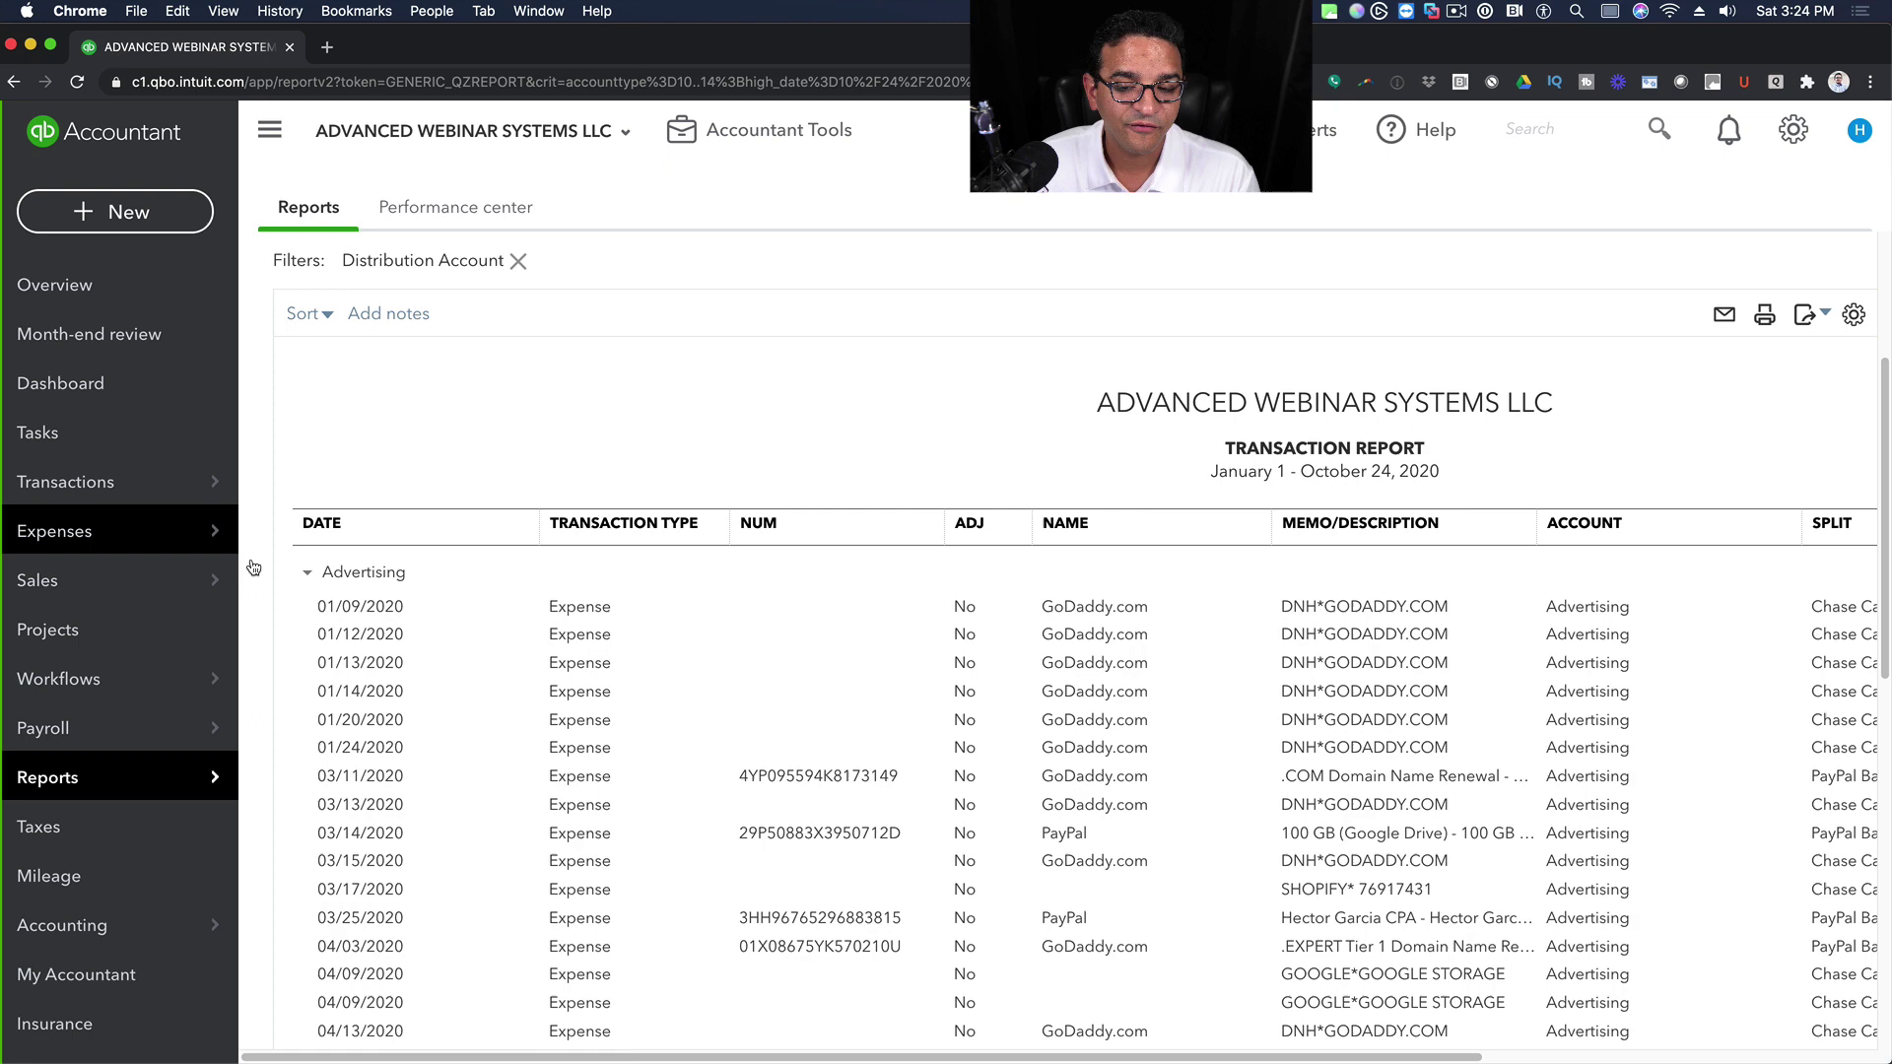
{"action": "mouse_move", "coordinate": [148, 580]}
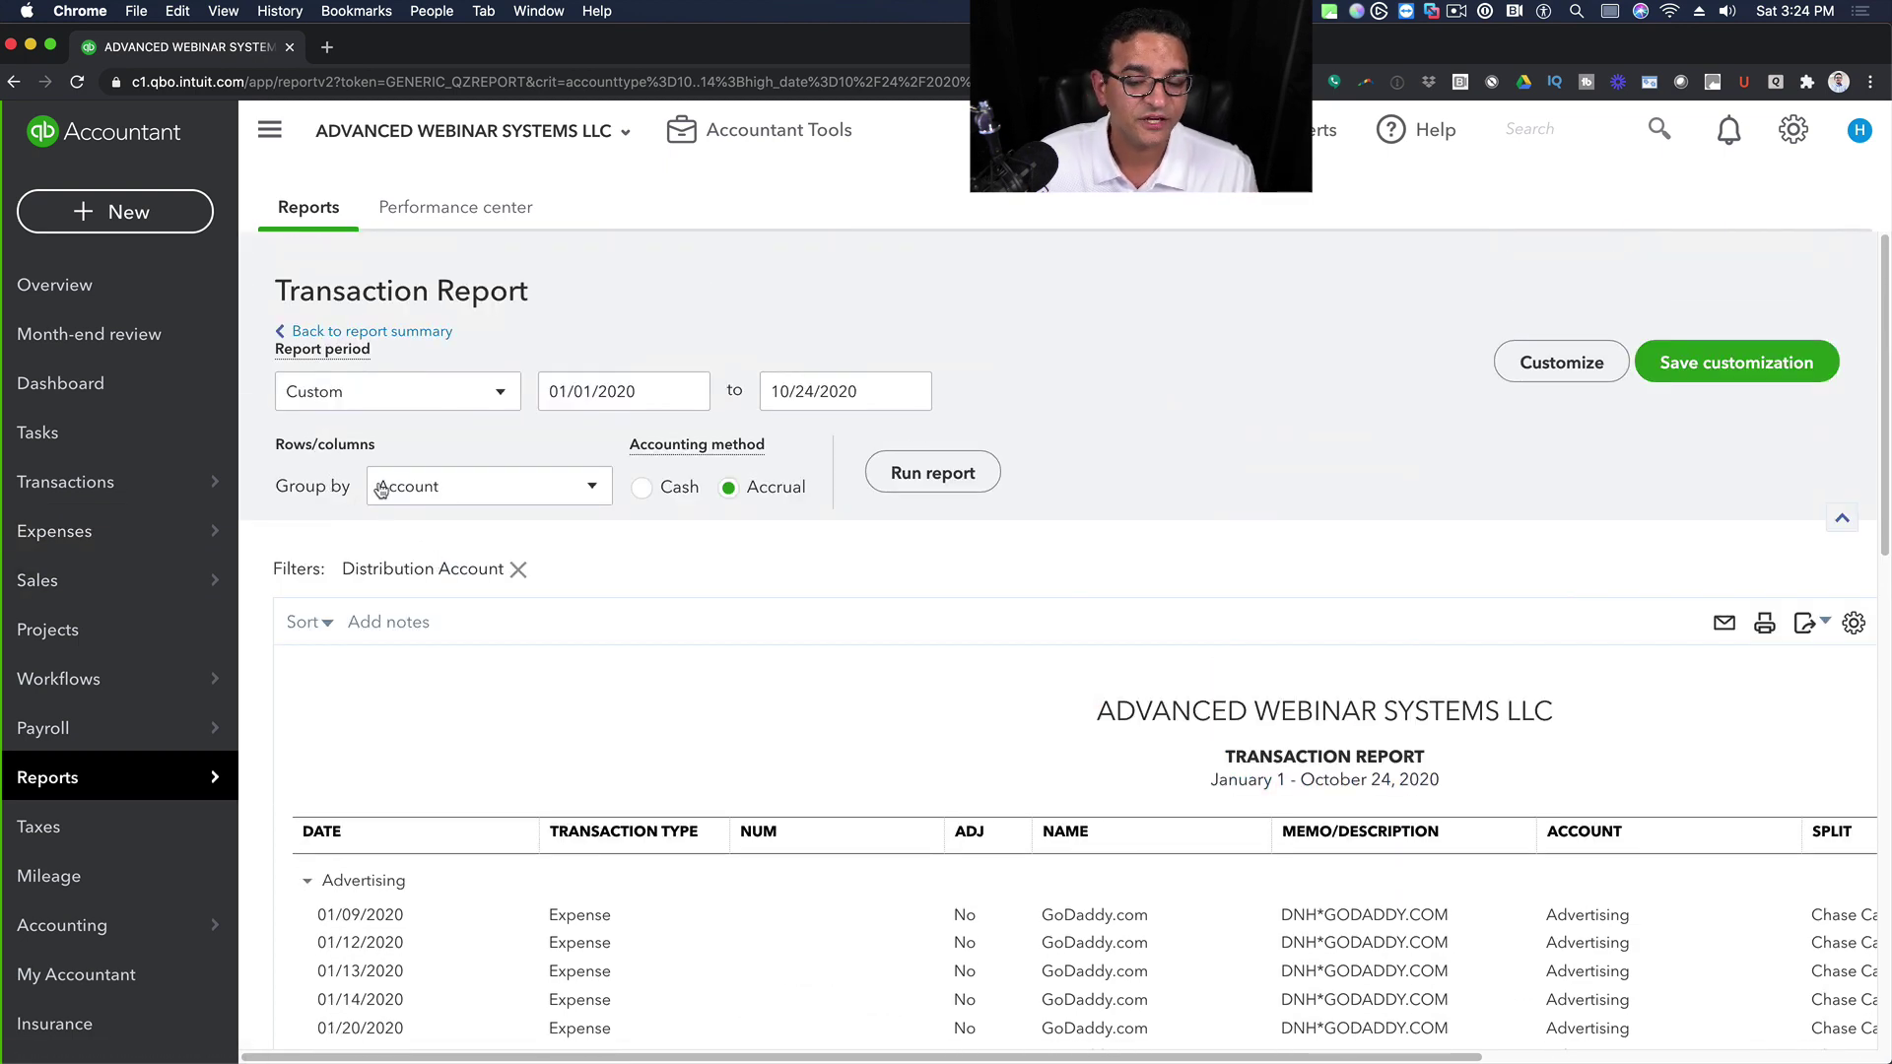
{"action": "left_click", "coordinate": [387, 490]}
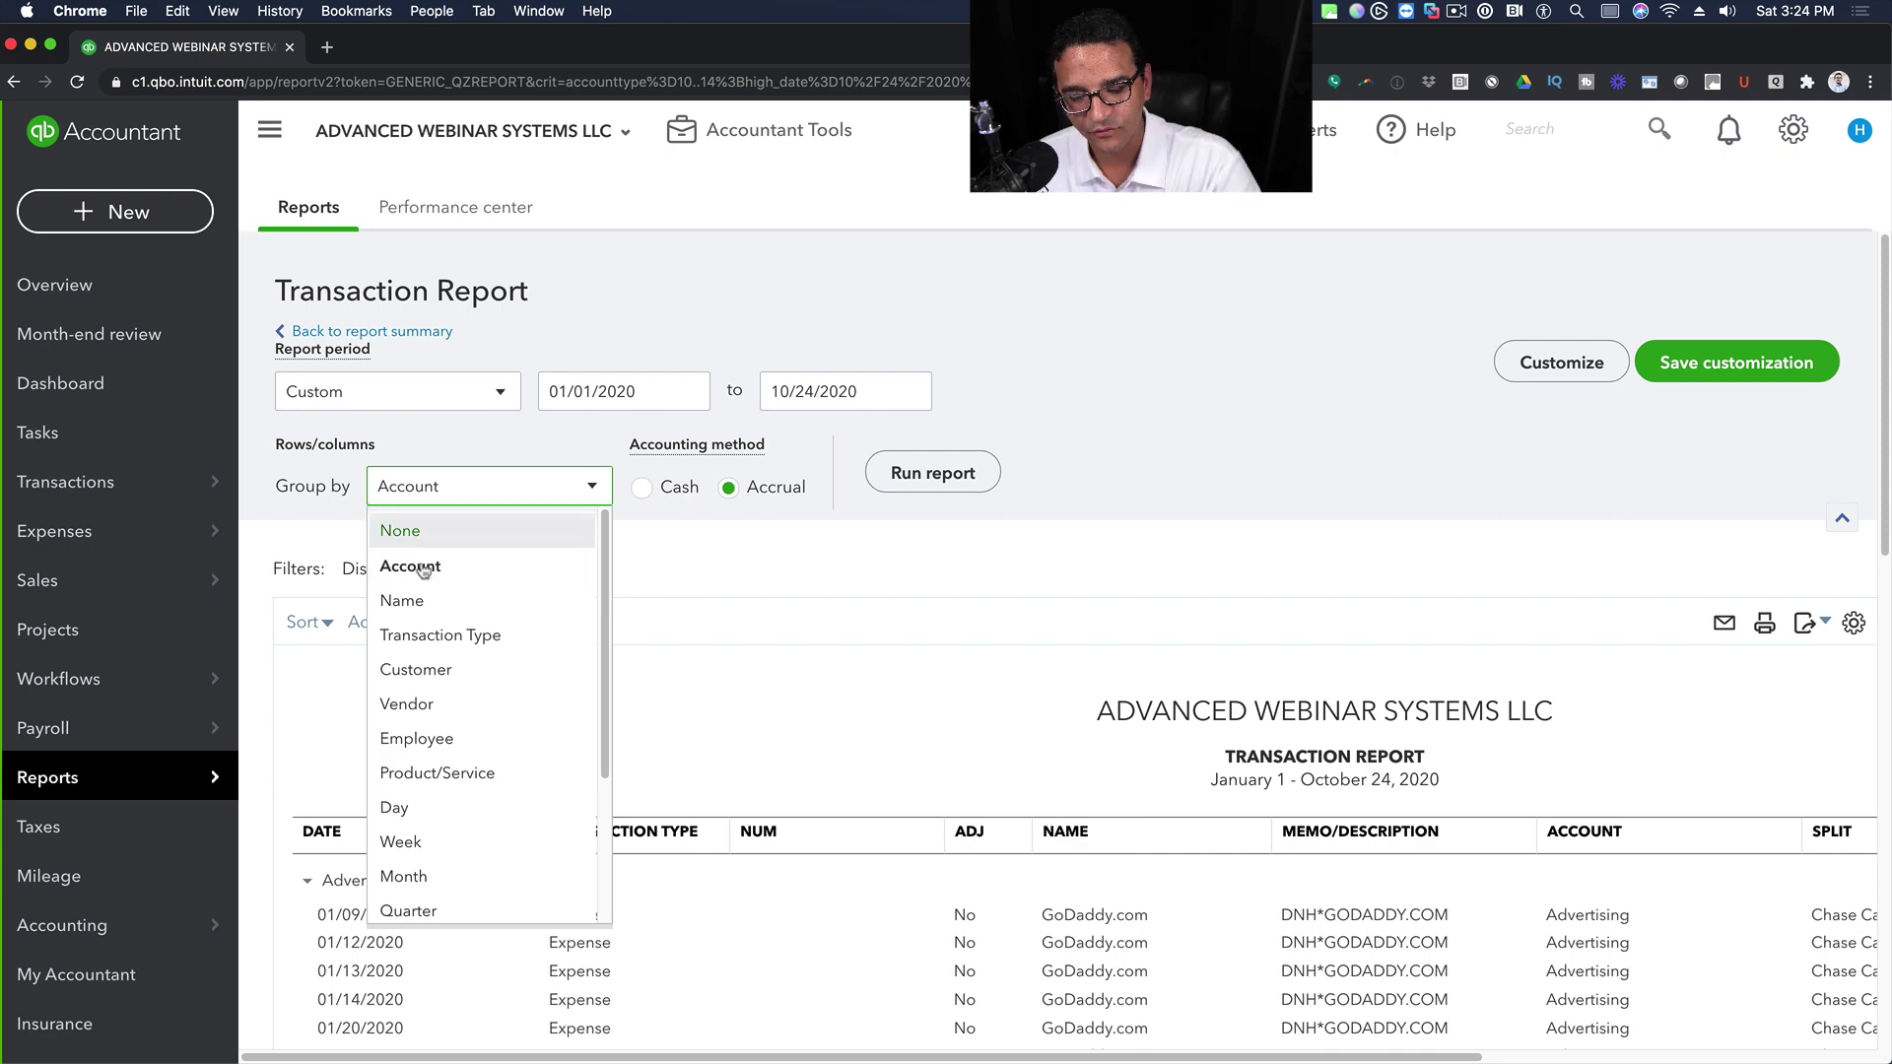
{"action": "left_click", "coordinate": [430, 701]}
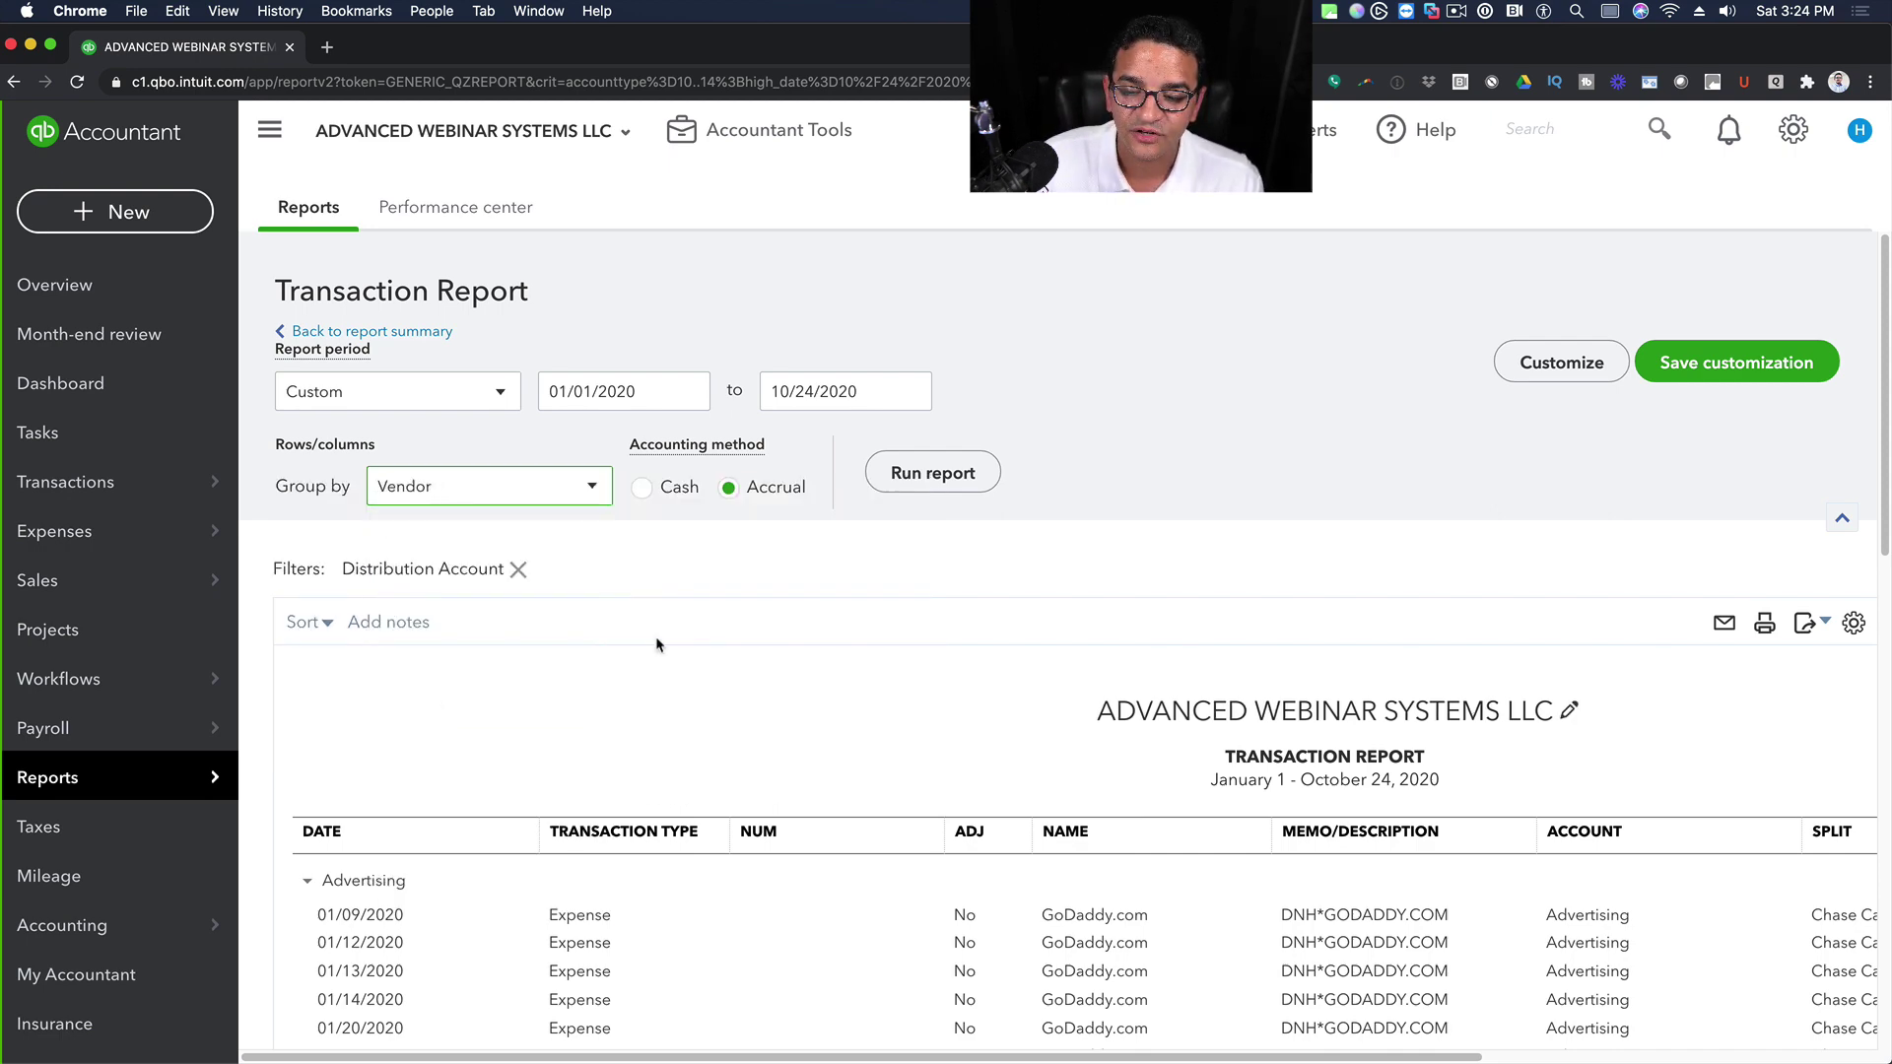
{"action": "left_click", "coordinate": [943, 469]}
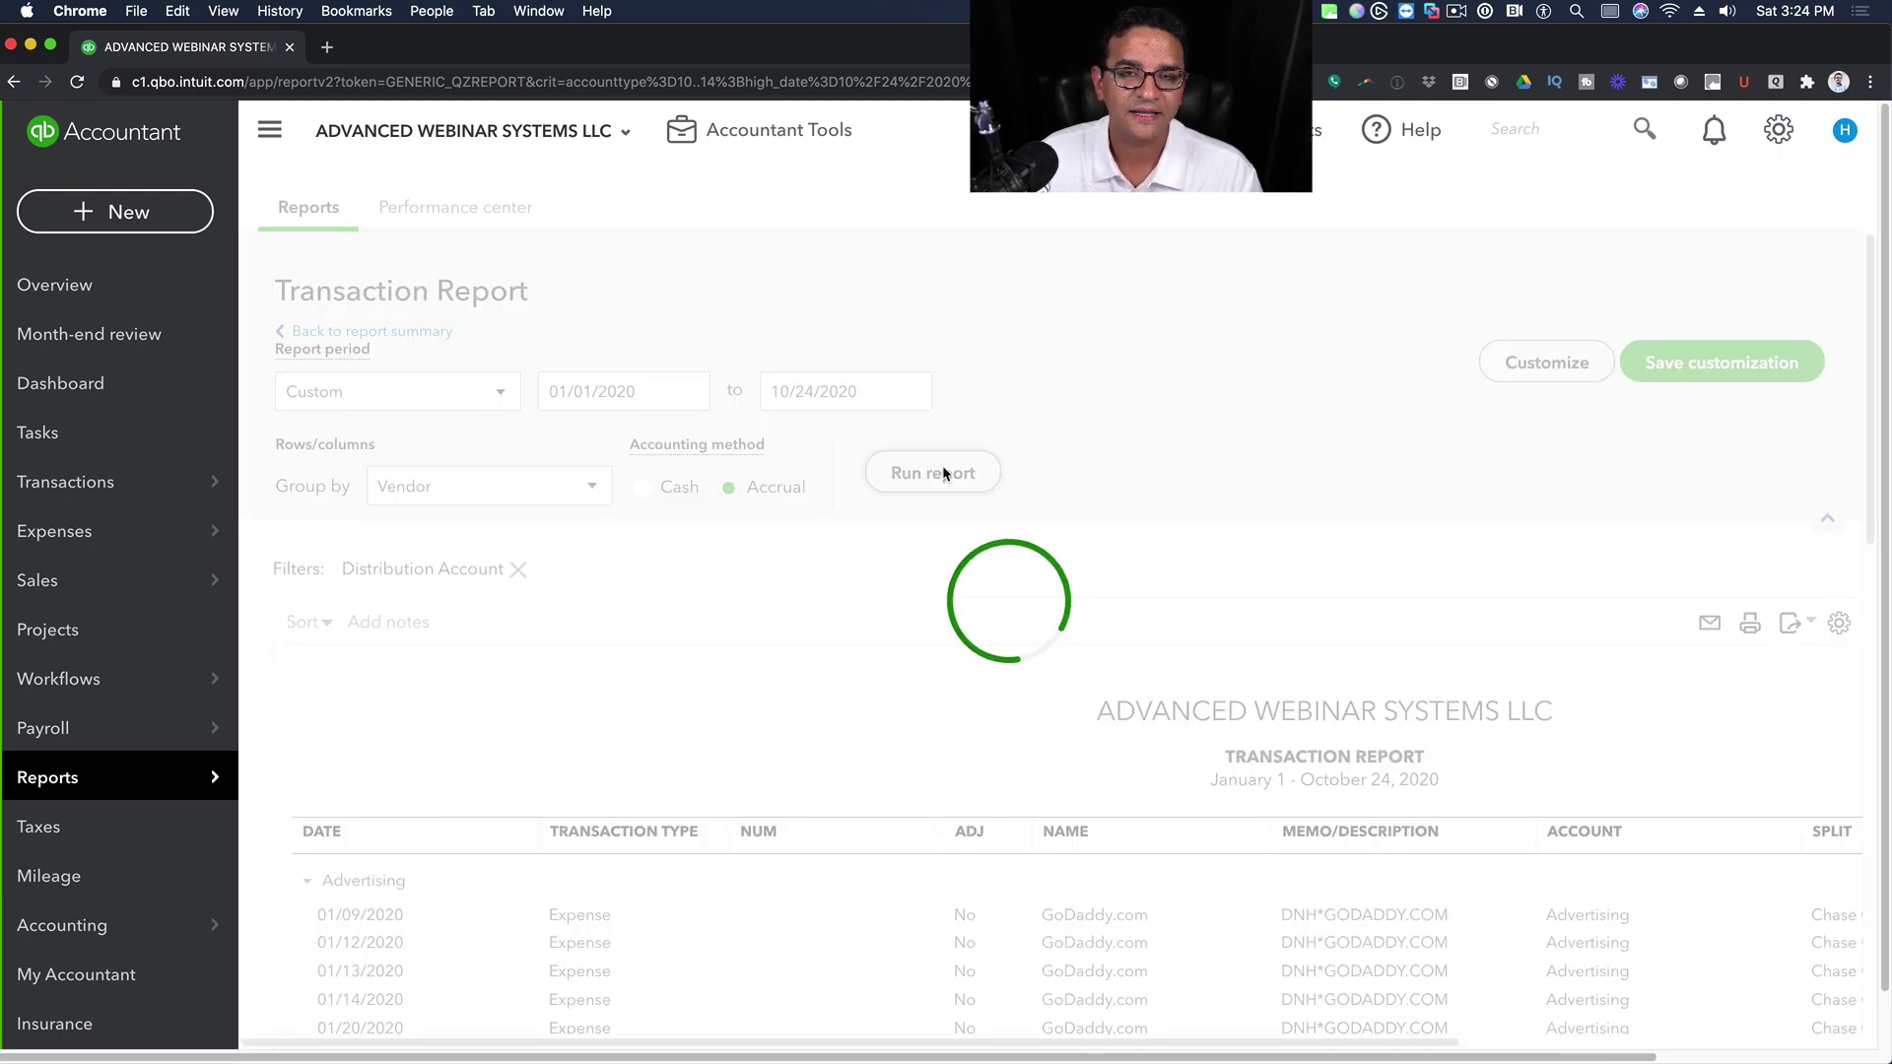
{"action": "scroll", "coordinate": [972, 472], "scroll_direction": "down", "scroll_amount": 3}
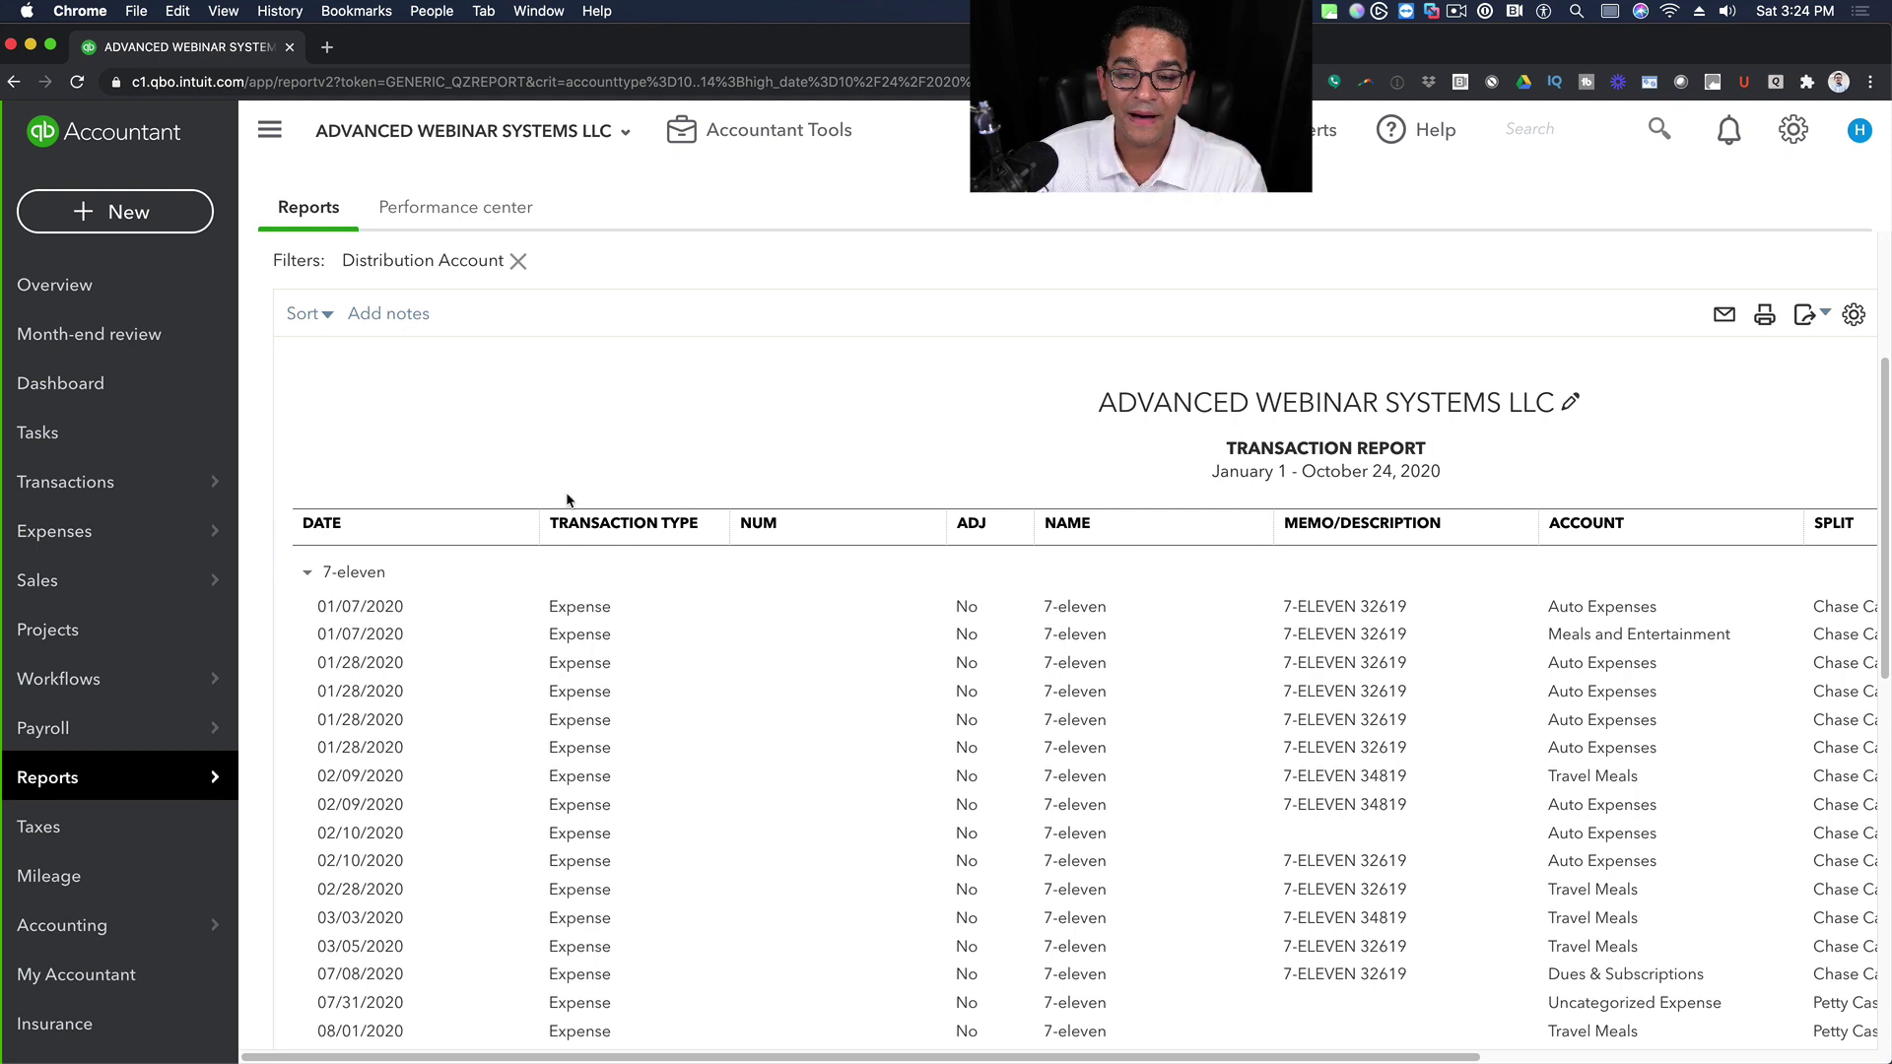
- Collapse the 7-eleven, AC Moore and ACE vendor groups, leaving Adobe's transactions expanded
{"action": "left_click", "coordinate": [307, 575]}
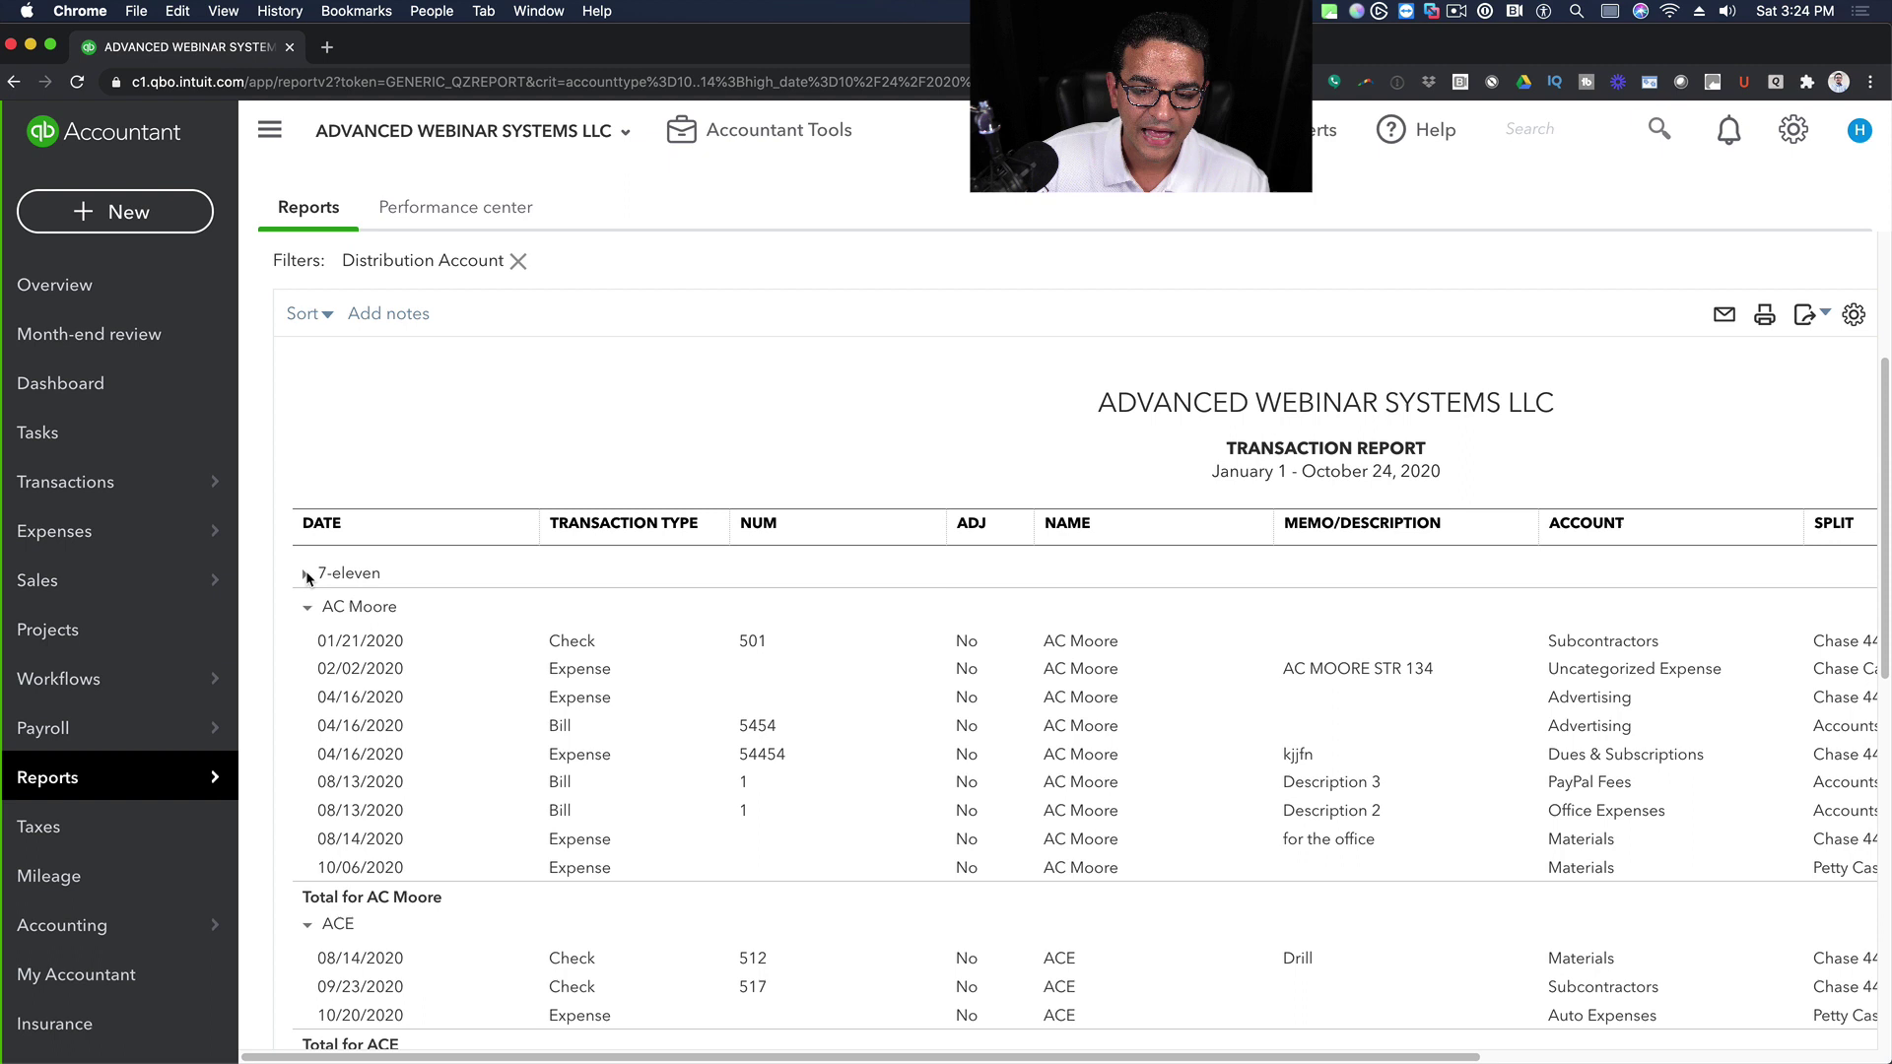
{"action": "left_click", "coordinate": [299, 606]}
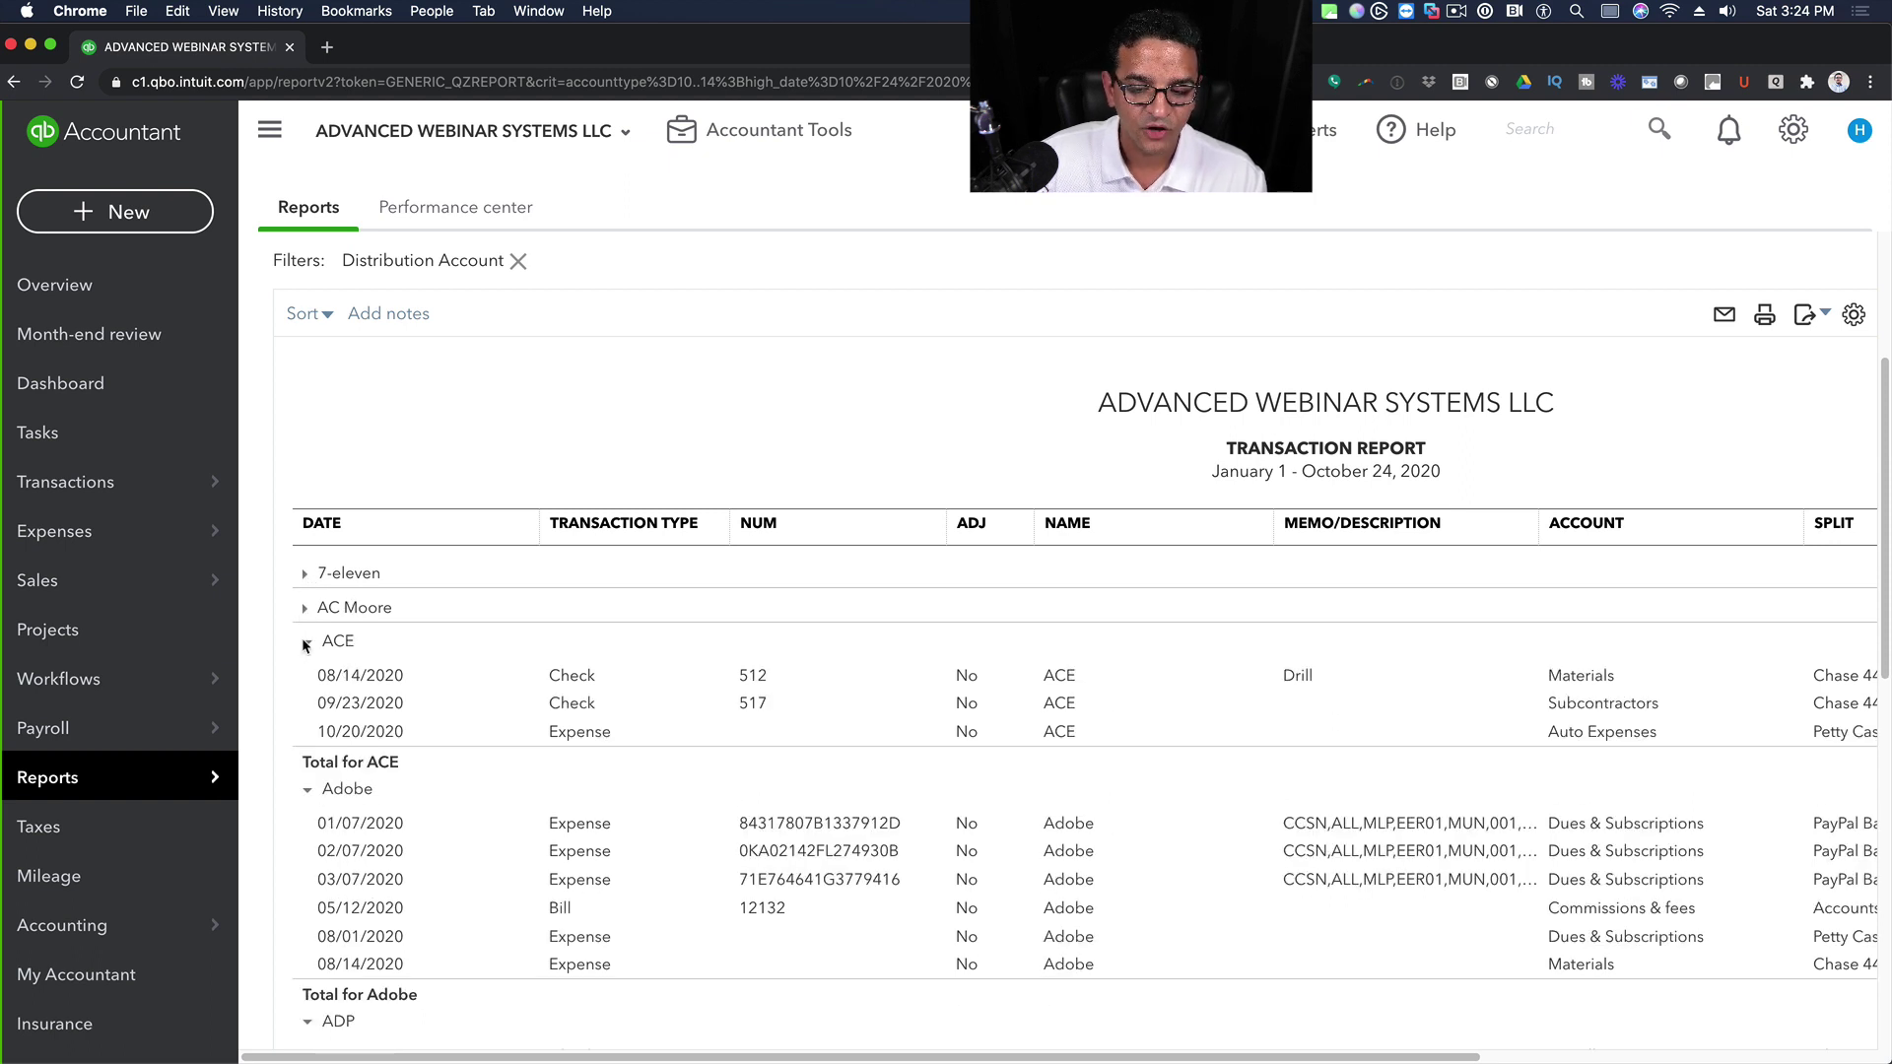
{"action": "left_click", "coordinate": [305, 643]}
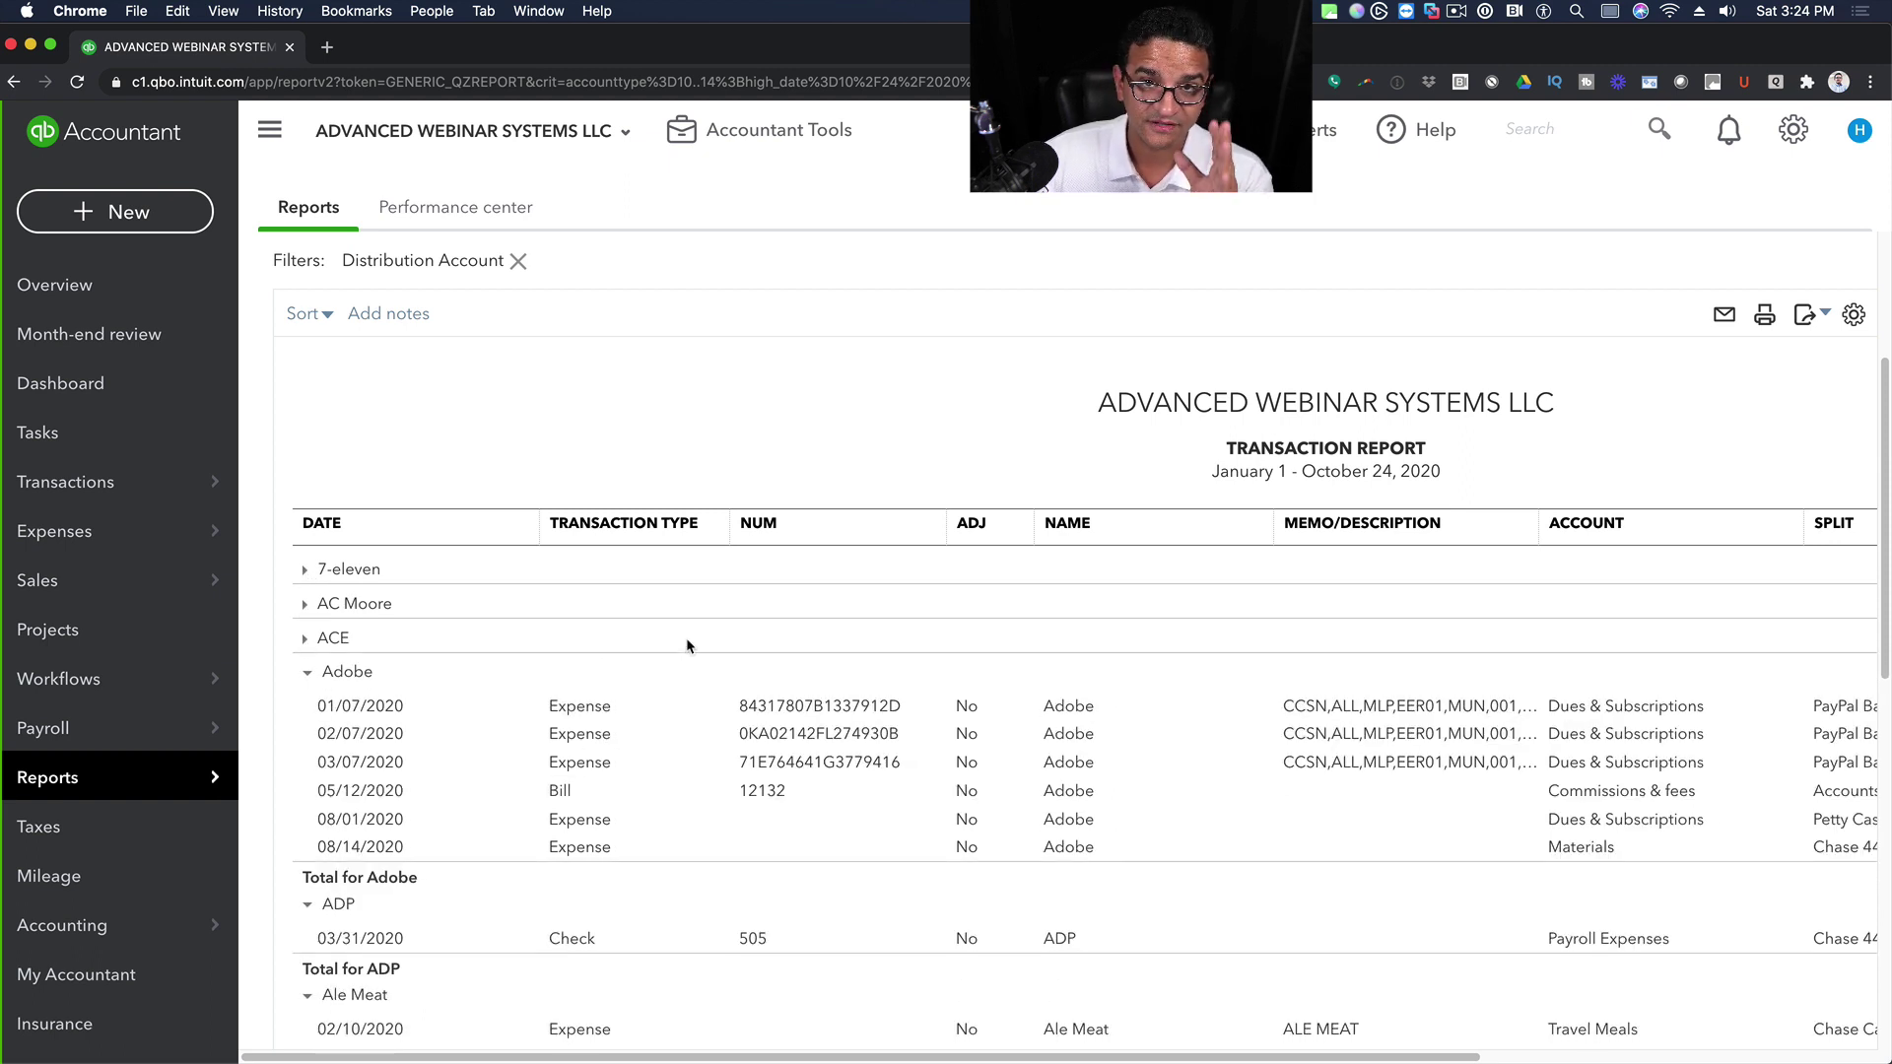